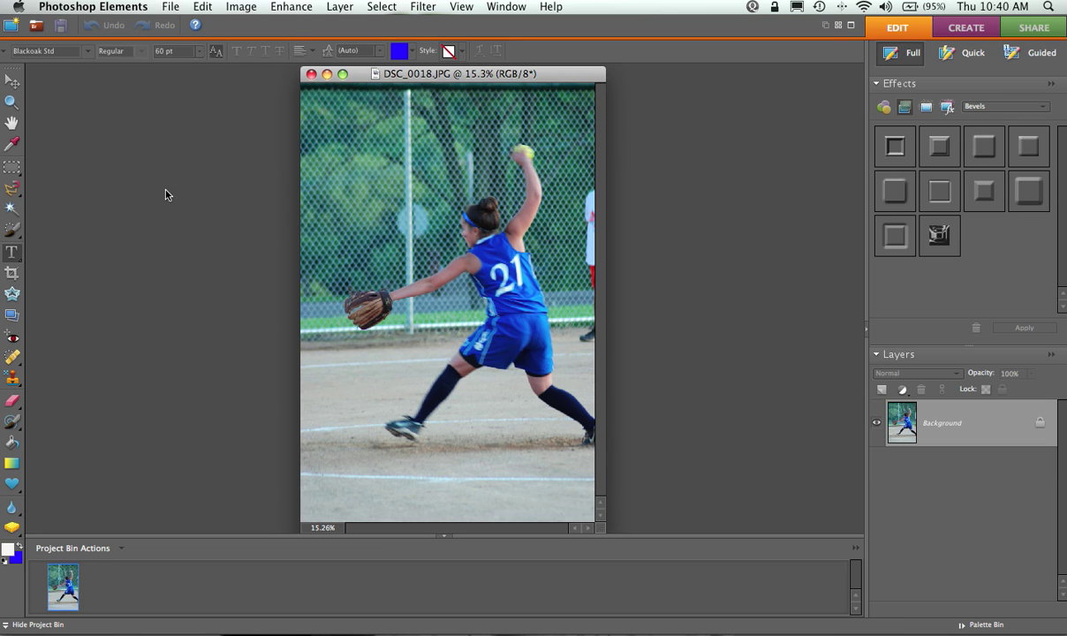
# - Magnify the pale circle on the fence post for a closer look, and fit the whole photo back on screen
pyautogui.click(12, 101)
pyautogui.moveTo(347, 157); pyautogui.dragTo(432, 281)
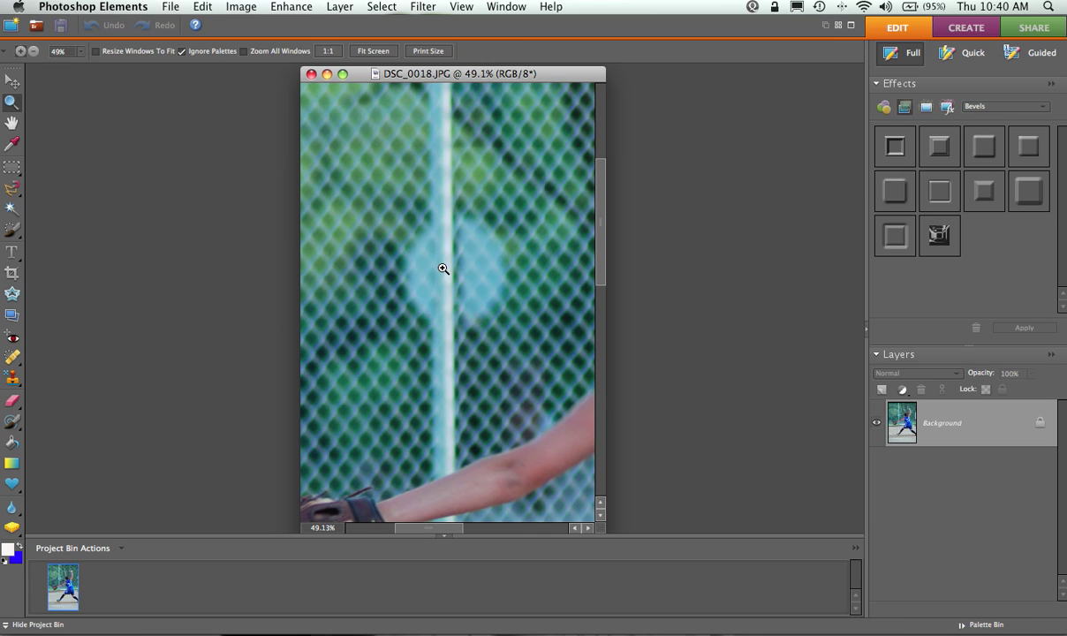
pyautogui.click(423, 7)
pyautogui.moveTo(447, 9)
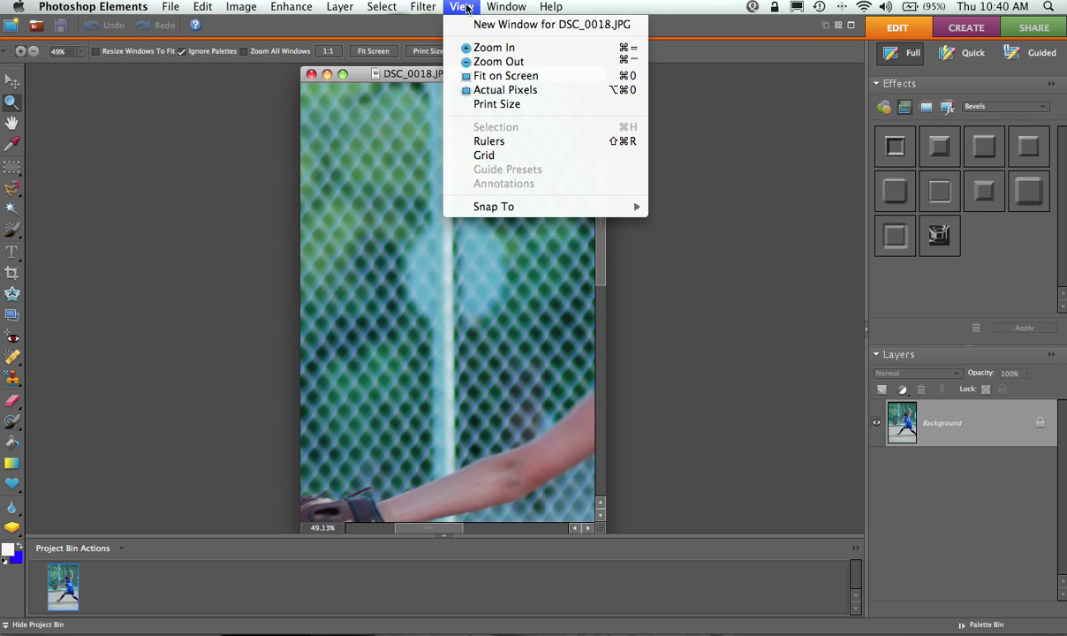
pyautogui.click(504, 76)
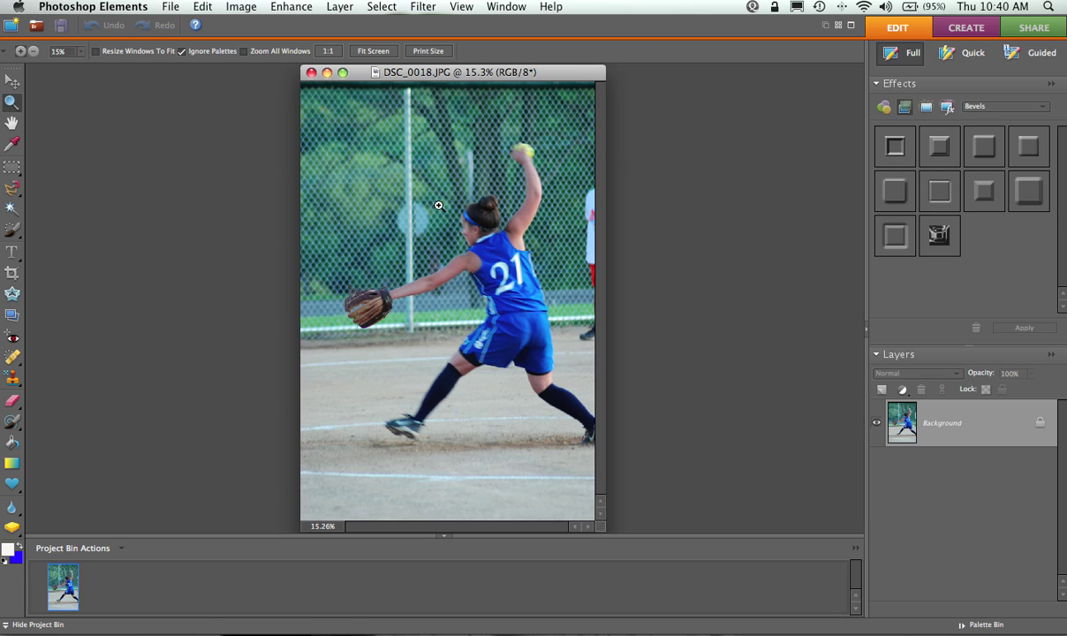
# - Activate the Elliptical Marquee tool for making a round selection
pyautogui.click(12, 382)
pyautogui.click(46, 358)
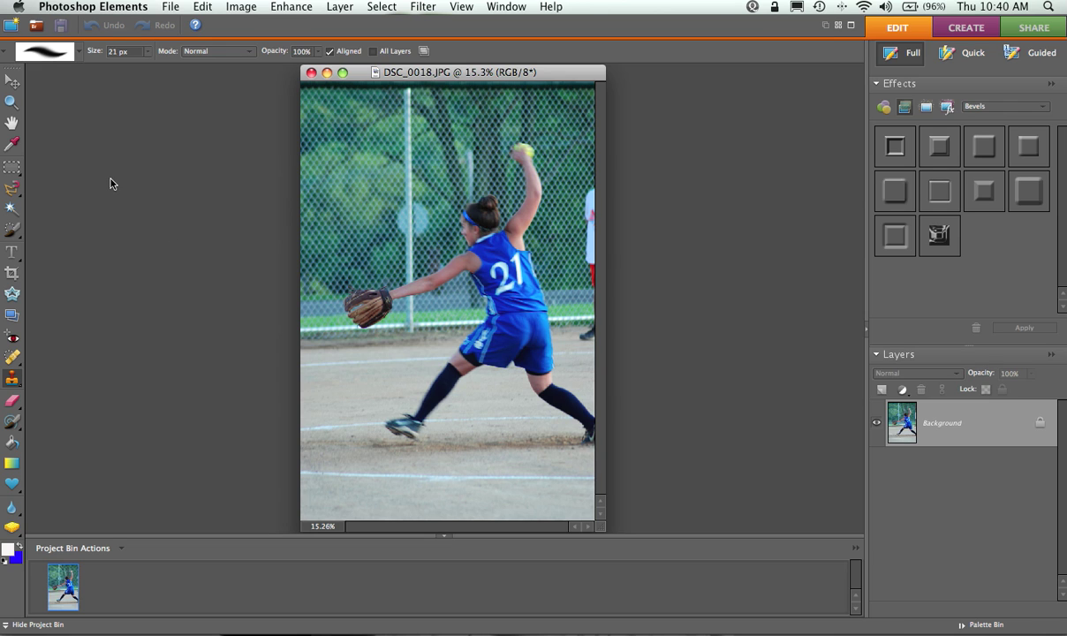
pyautogui.click(12, 168)
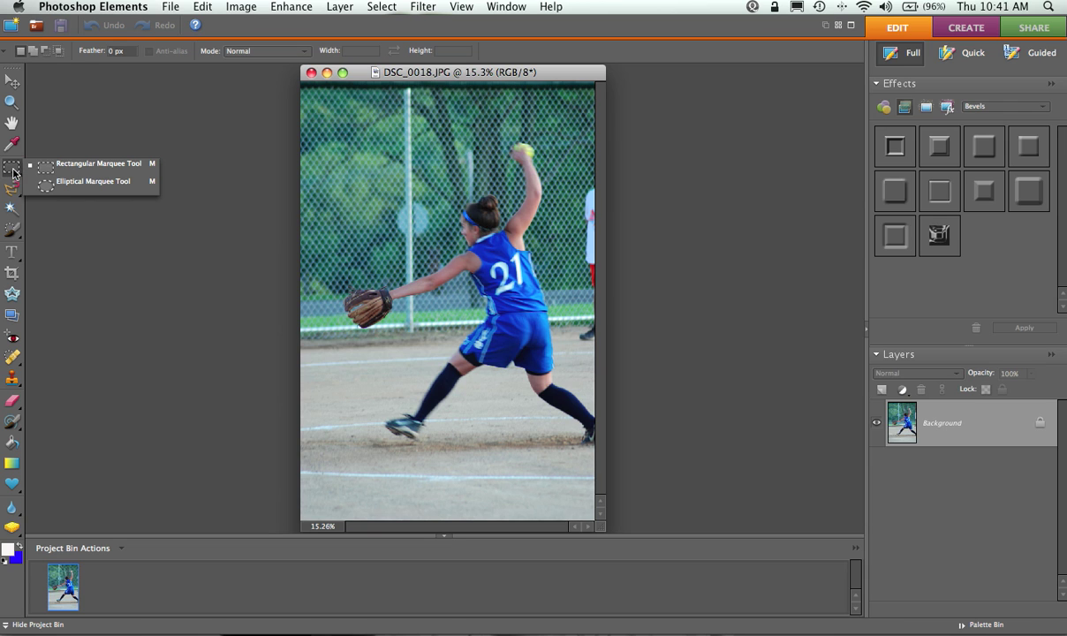
pyautogui.click(73, 184)
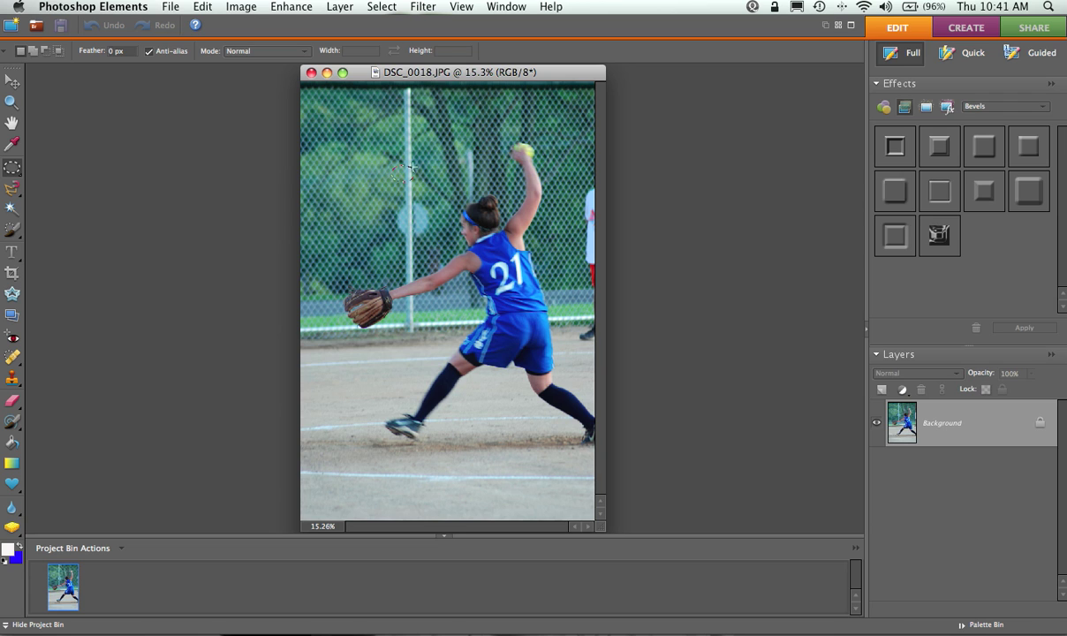
pyautogui.moveTo(401, 181); pyautogui.dragTo(426, 187)
pyautogui.click(203, 7)
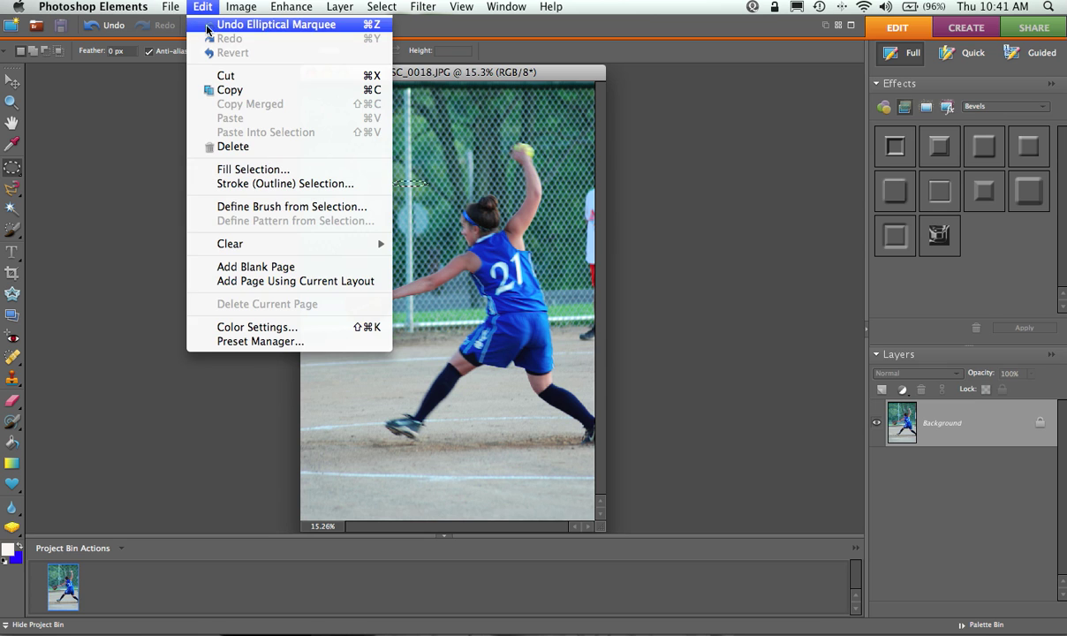
pyautogui.click(199, 27)
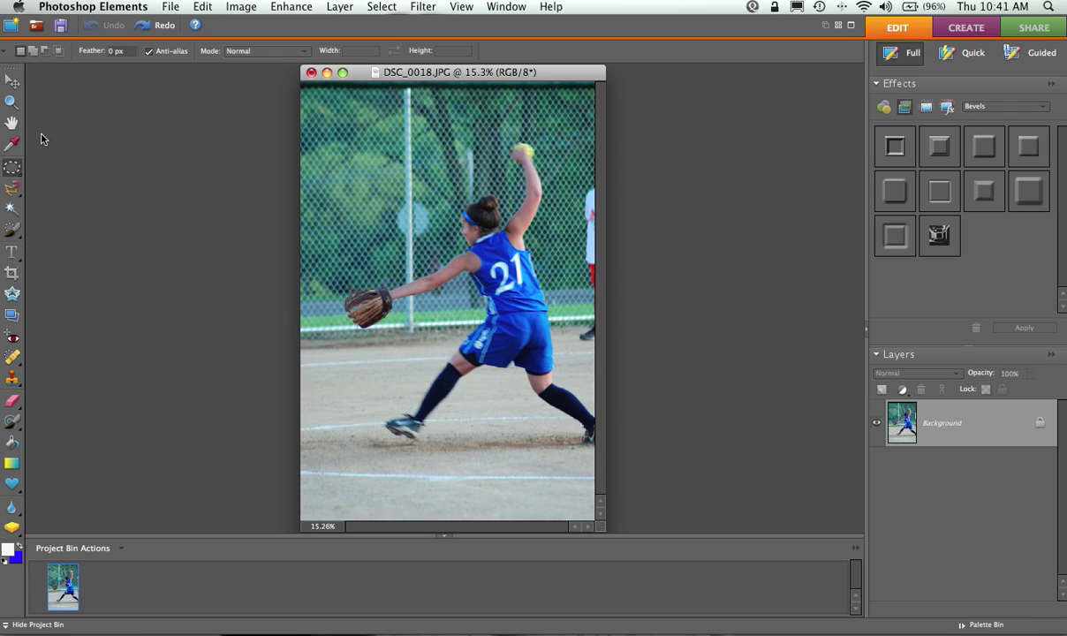
# - Make a round selection across the fence post just above the pale circle, slightly larger than that circle
pyautogui.click(12, 101)
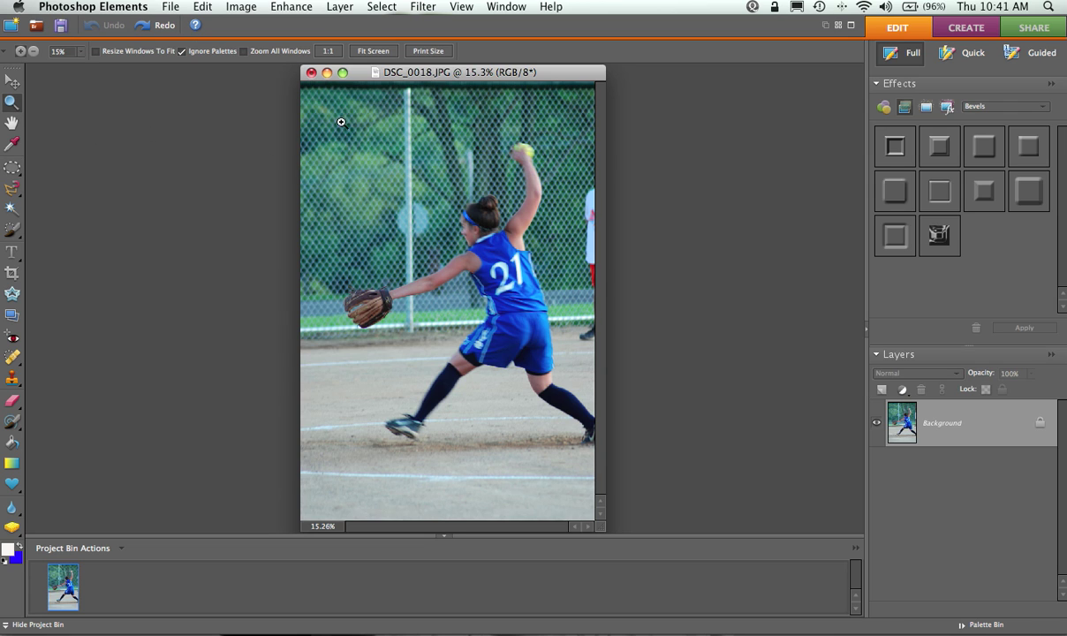
pyautogui.moveTo(365, 129); pyautogui.dragTo(477, 283)
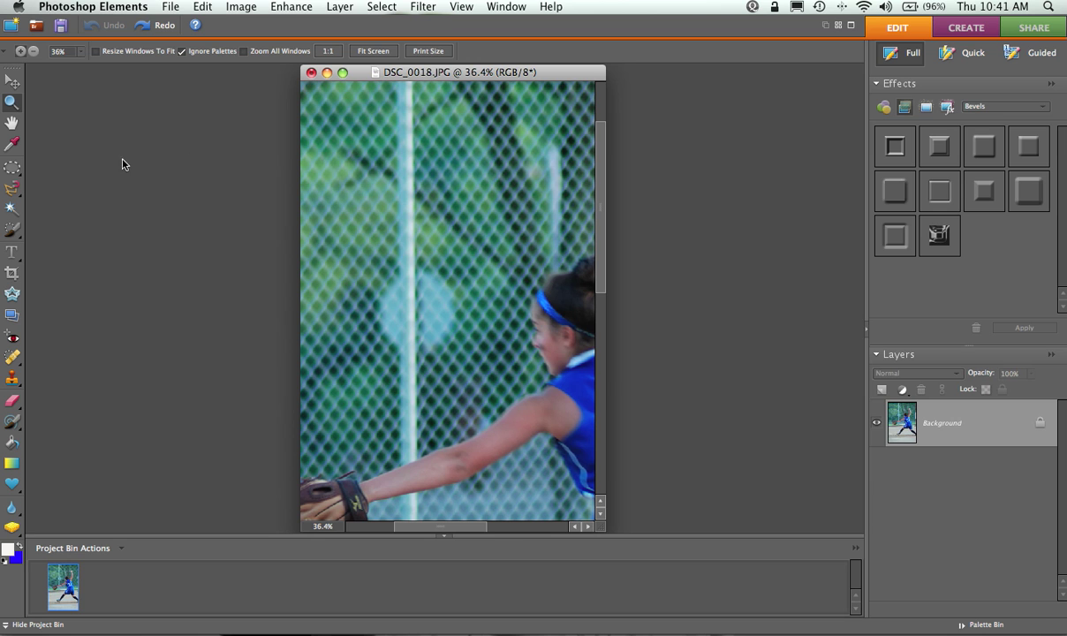
pyautogui.click(14, 170)
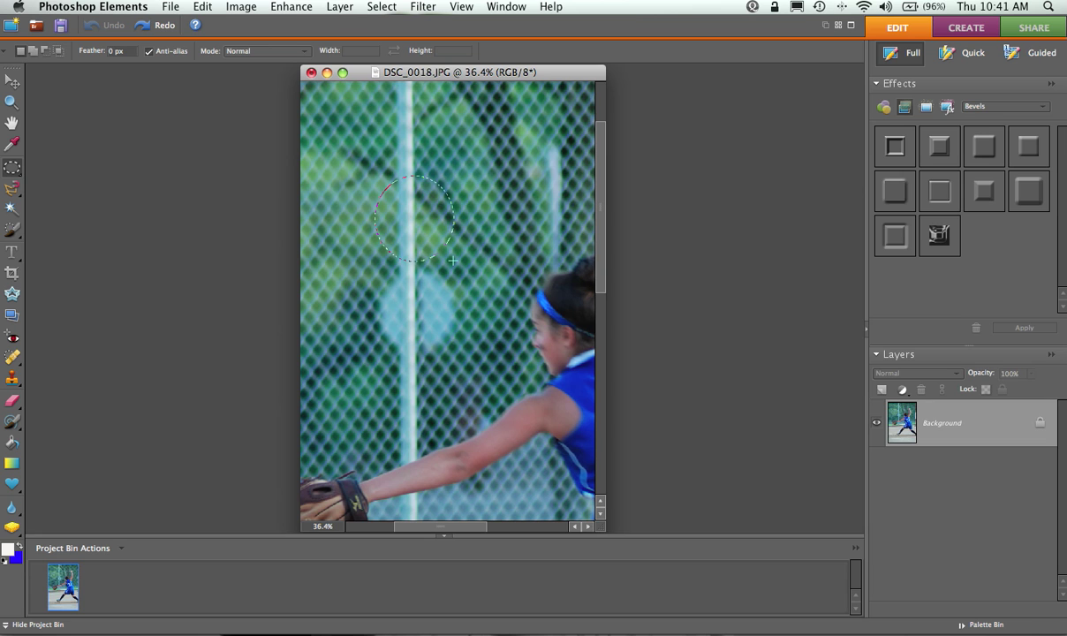
pyautogui.moveTo(454, 260); pyautogui.dragTo(454, 260)
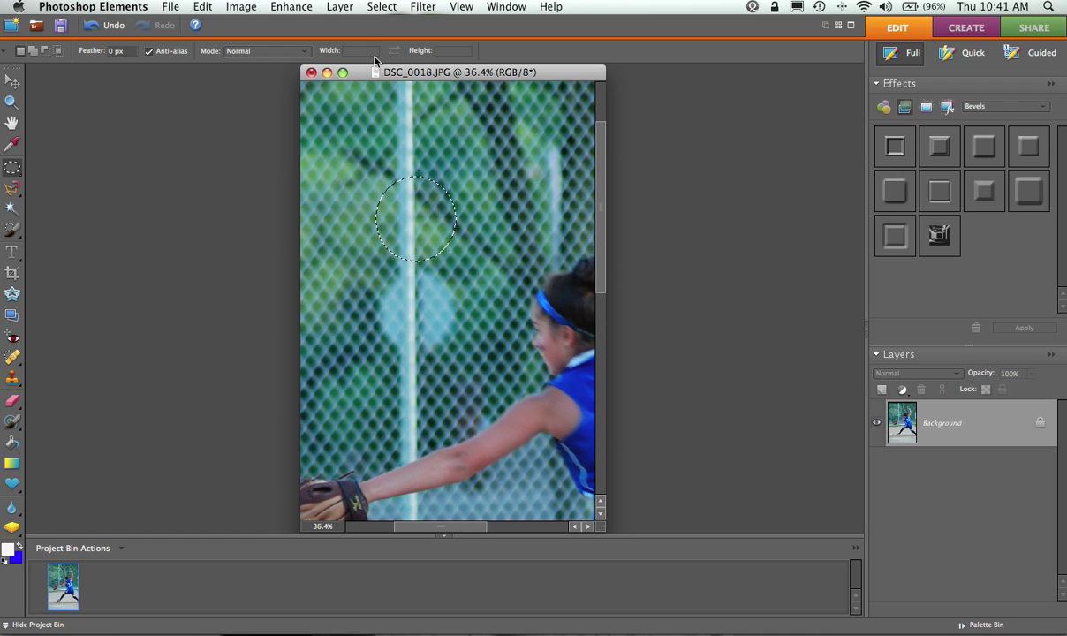
# - Copy the round selection of fence and post onto a new layer with Layer via Copy
pyautogui.click(342, 10)
pyautogui.moveTo(327, 25)
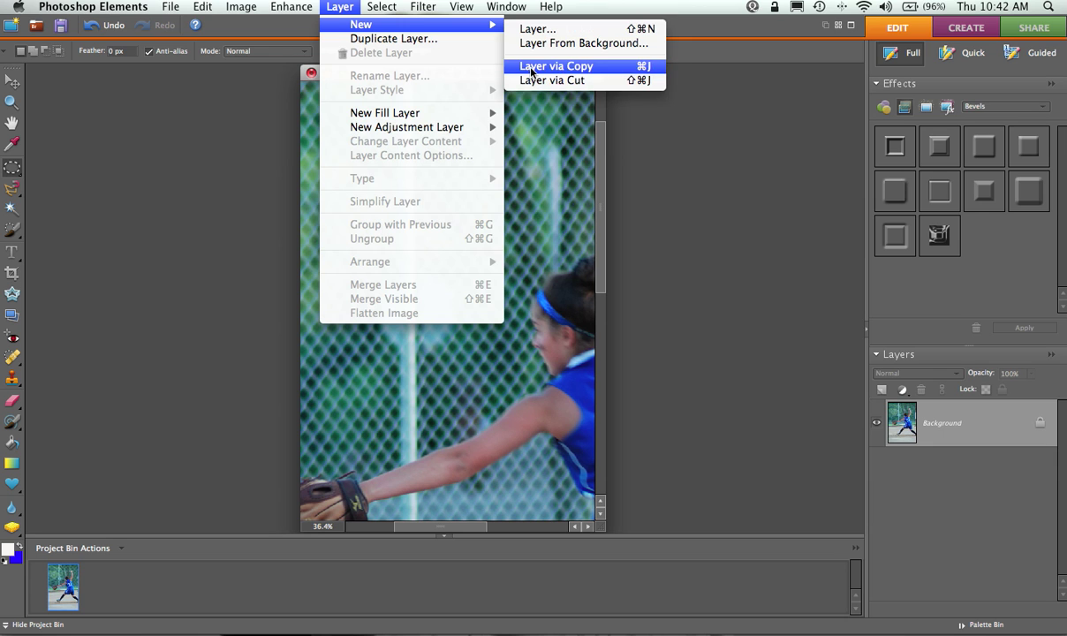
pyautogui.click(341, 9)
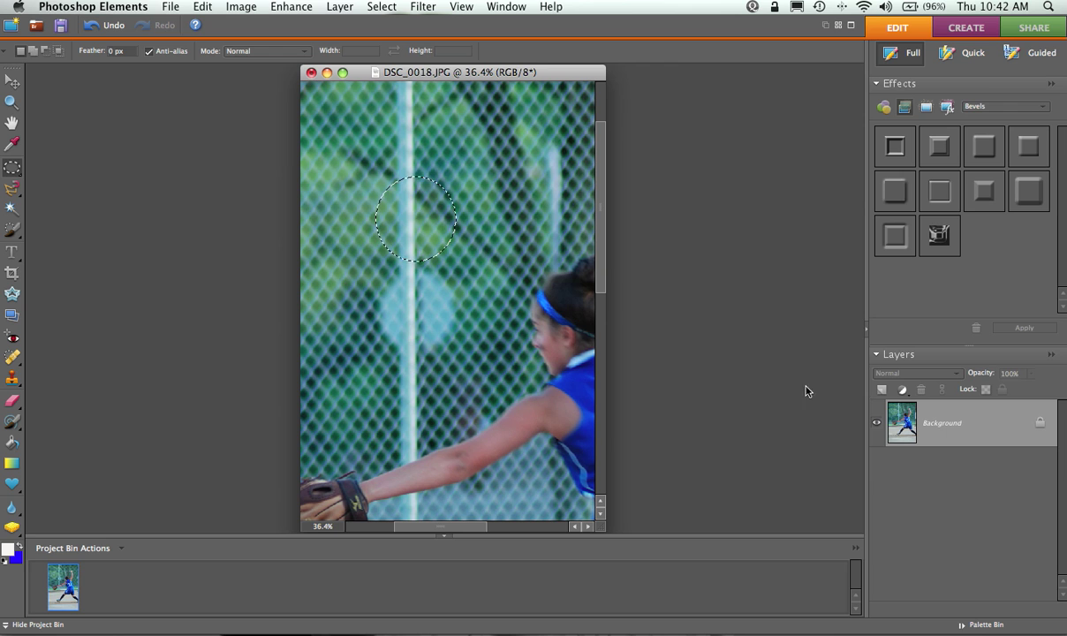
pyautogui.click(340, 6)
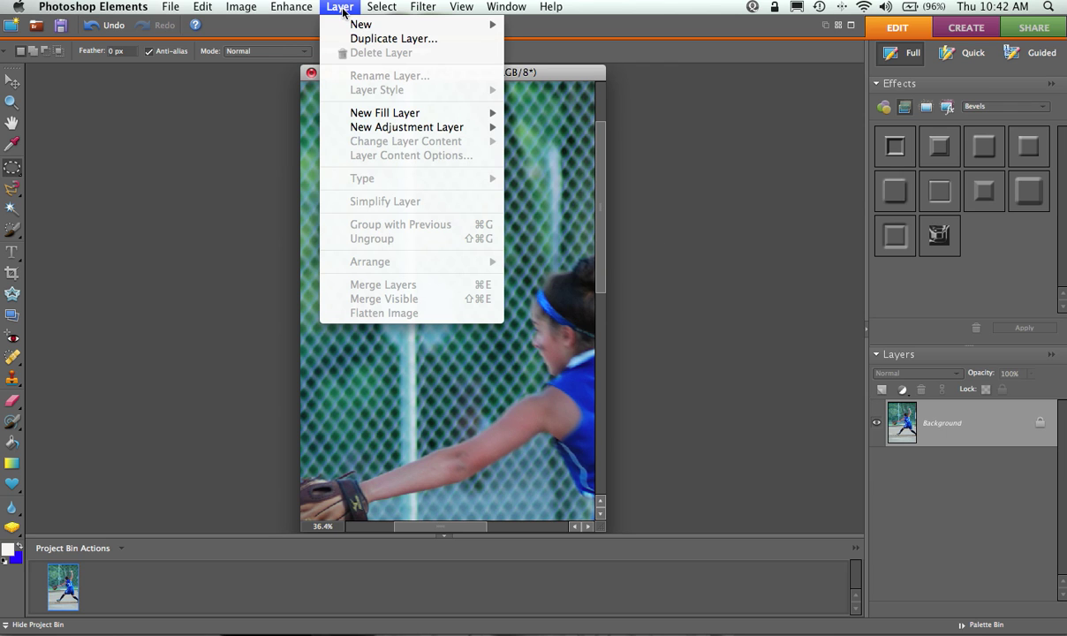
pyautogui.moveTo(344, 24)
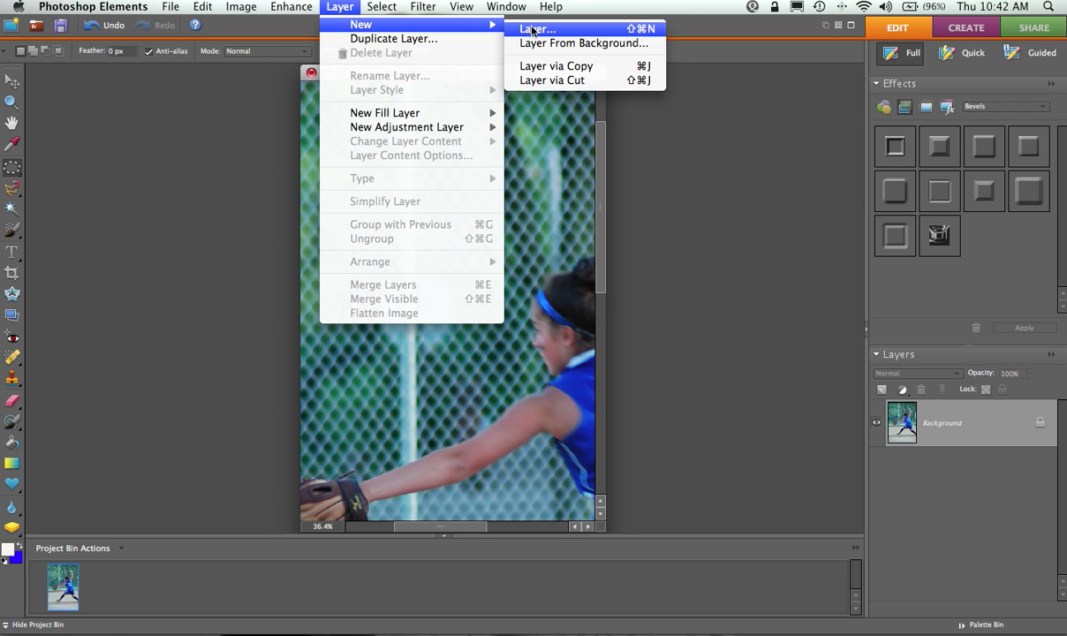
pyautogui.click(536, 68)
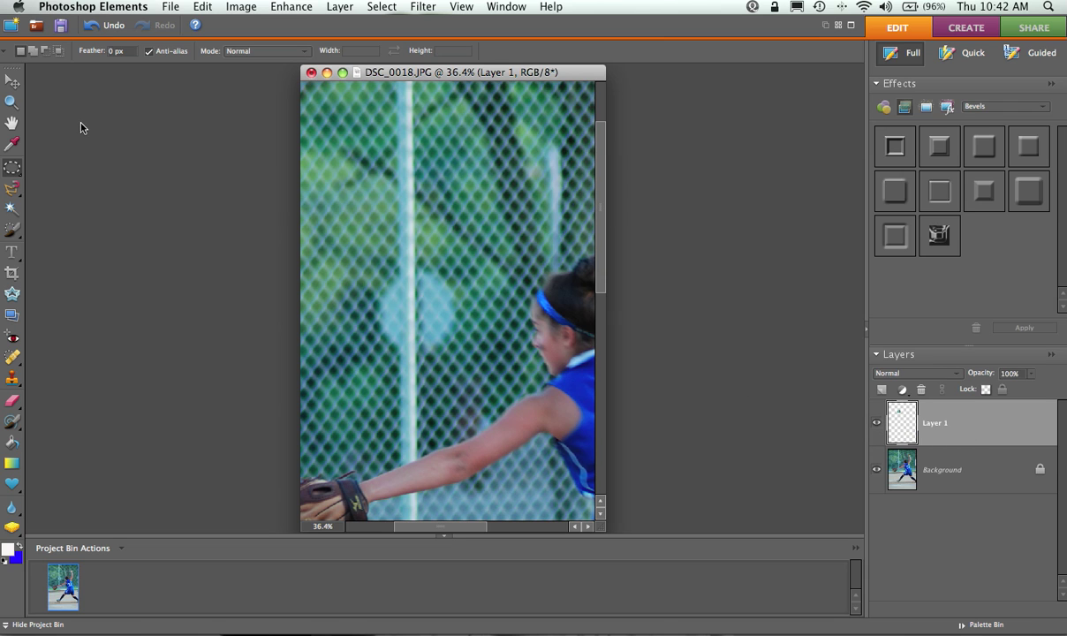
# - Move the copied round patch down over the pale circle on the fence post and set its layer opacity to 83%
pyautogui.click(11, 82)
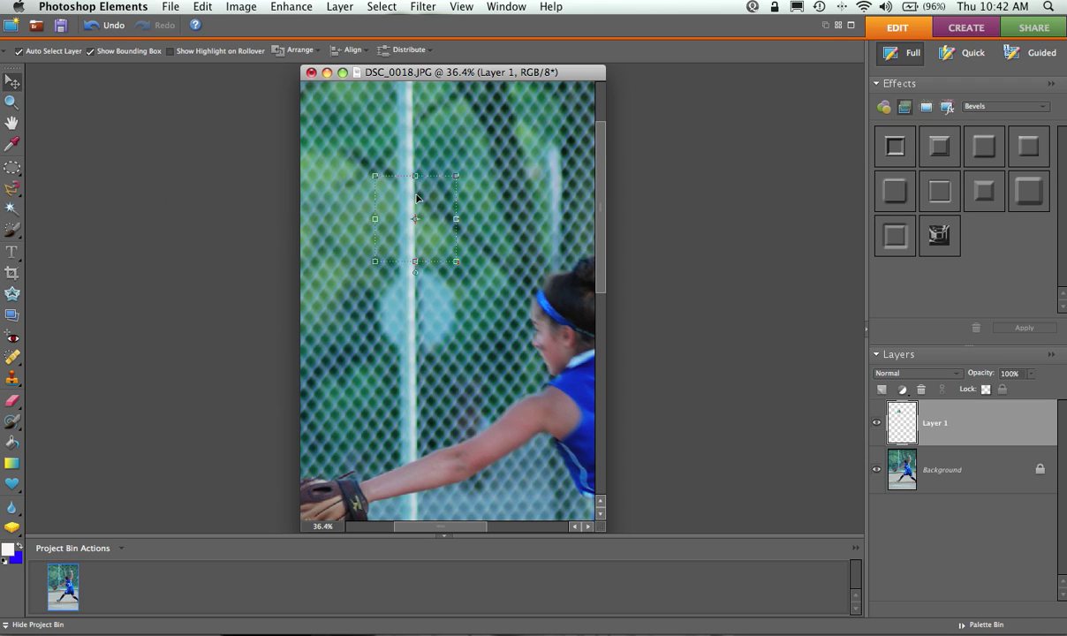
pyautogui.moveTo(431, 232); pyautogui.dragTo(421, 315)
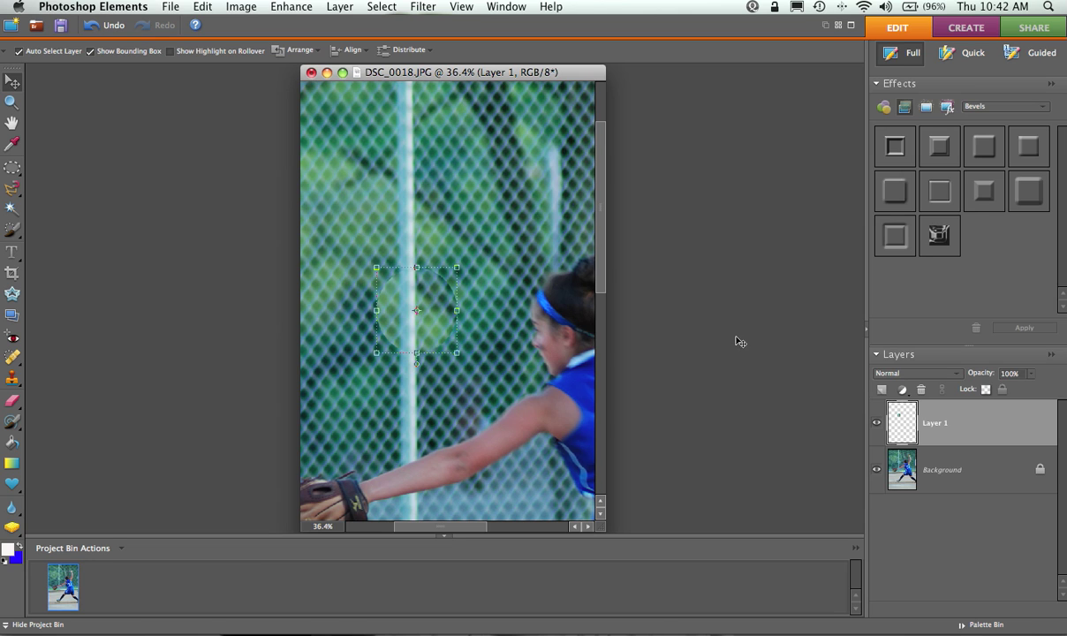
pyautogui.moveTo(976, 378)
pyautogui.mouseDown()
pyautogui.moveTo(951, 379)
pyautogui.moveTo(996, 380)
pyautogui.moveTo(983, 379)
pyautogui.mouseUp()
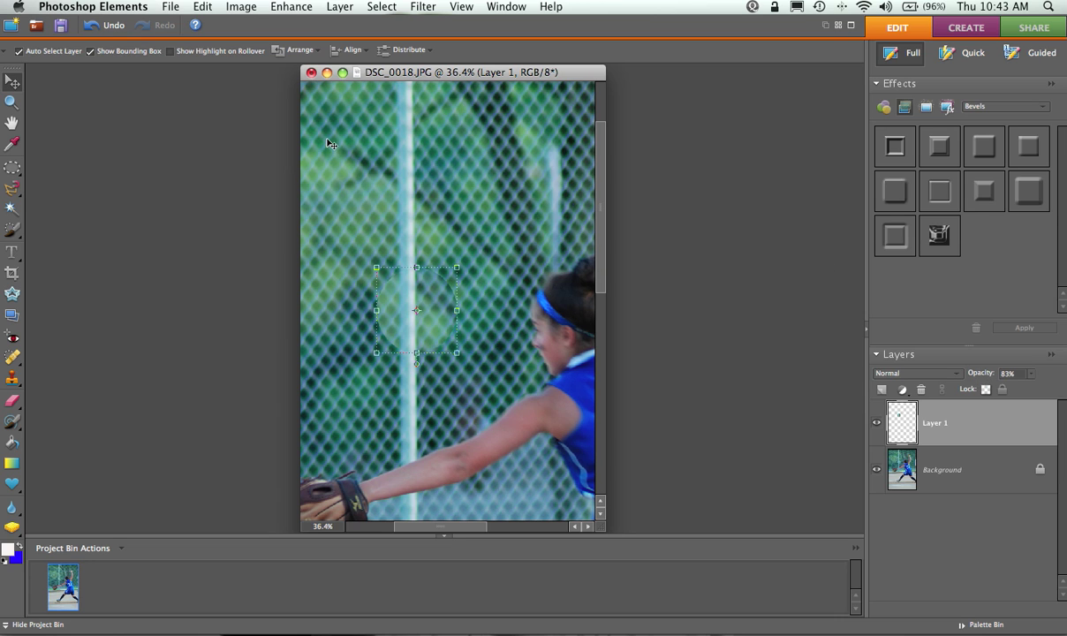
# - Select a rectangular area of the fence on the Background layer, from the photo's upper-left corner down to the pitcher's outstretched arm
pyautogui.click(460, 7)
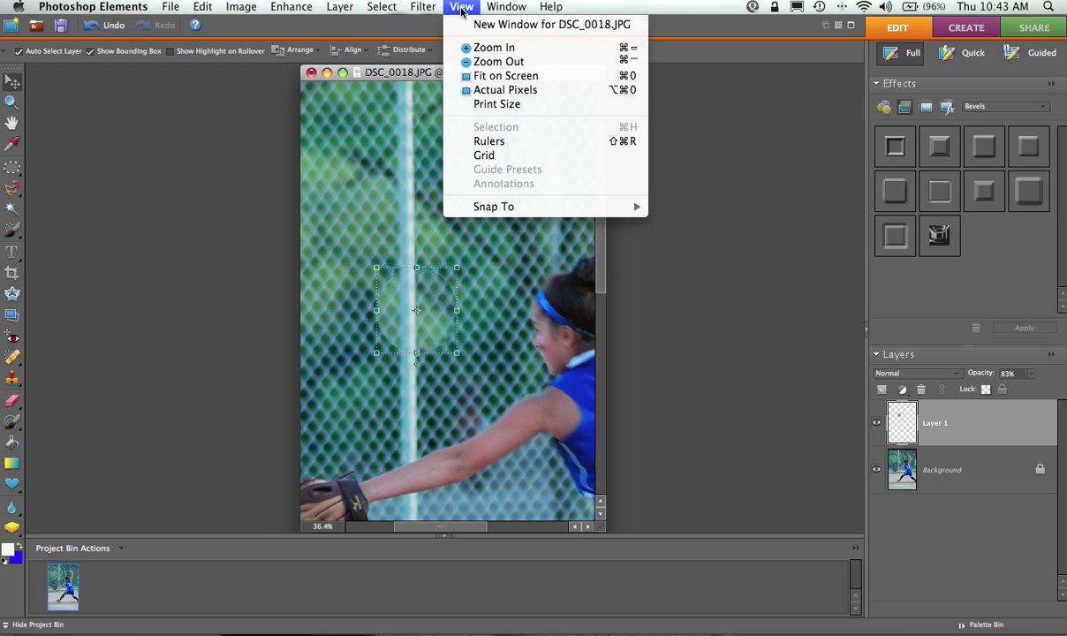
pyautogui.click(472, 143)
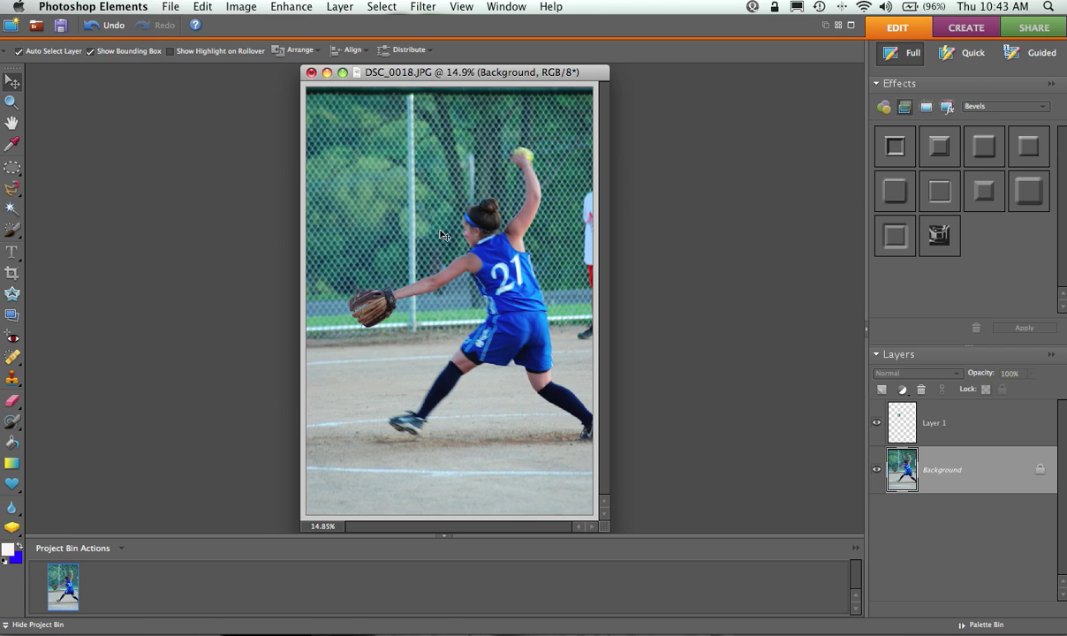
pyautogui.click(11, 168)
pyautogui.click(12, 168)
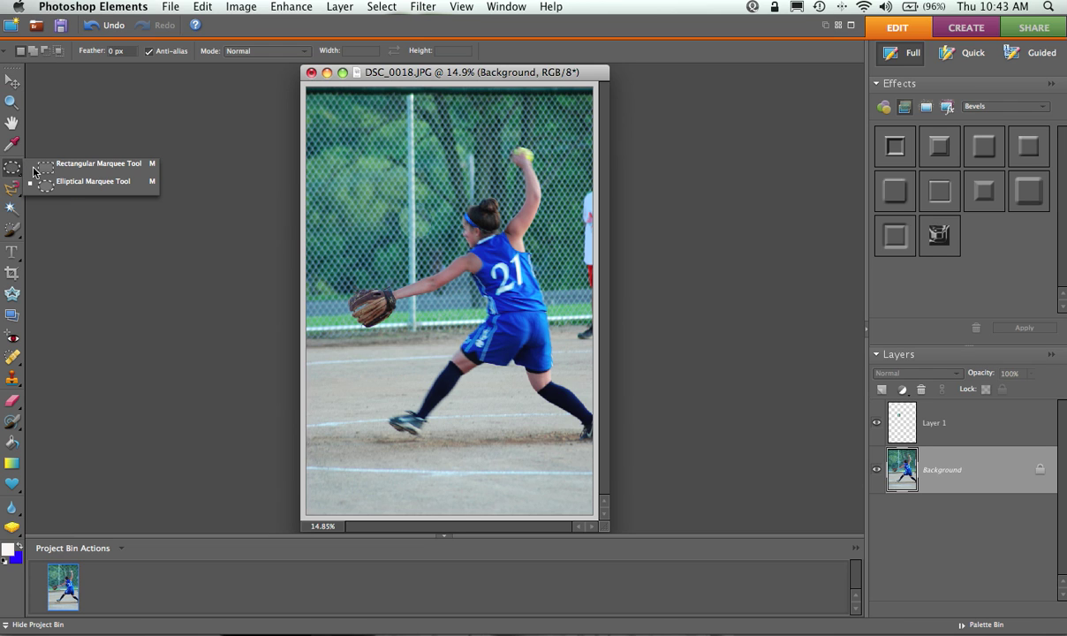
pyautogui.click(41, 164)
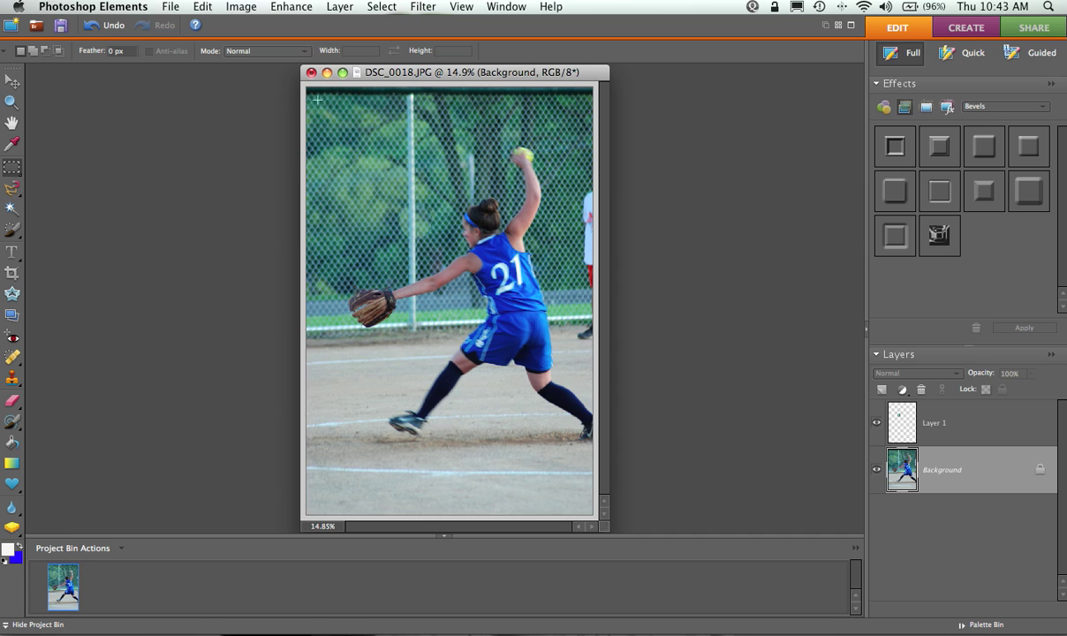
pyautogui.moveTo(310, 95); pyautogui.dragTo(448, 259)
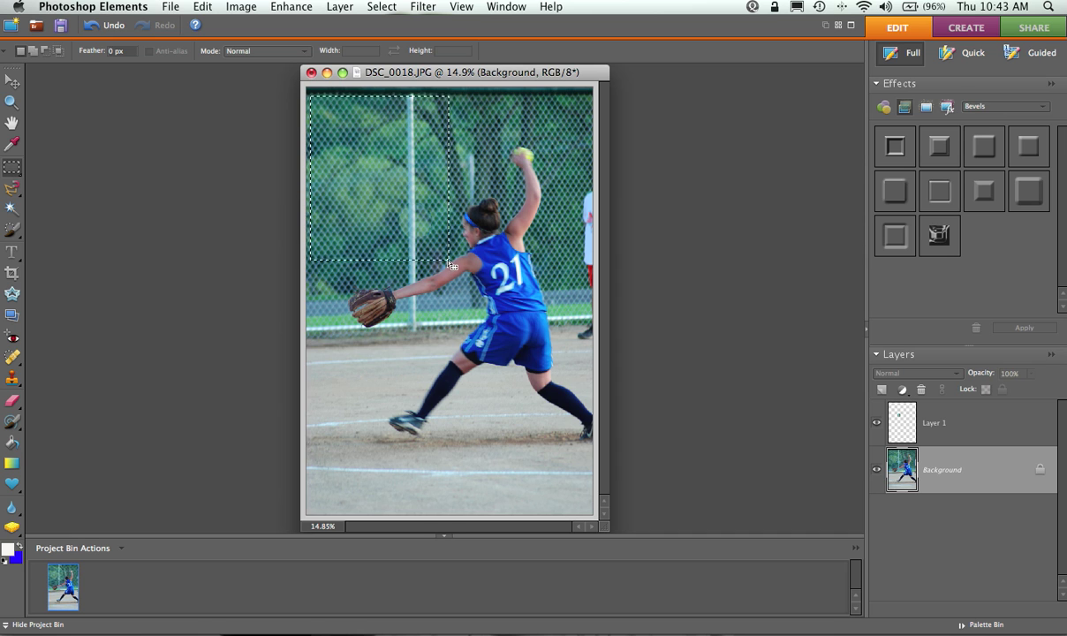
# - Soften the selected fence area by applying the Blur filter followed by Blur More
pyautogui.click(424, 8)
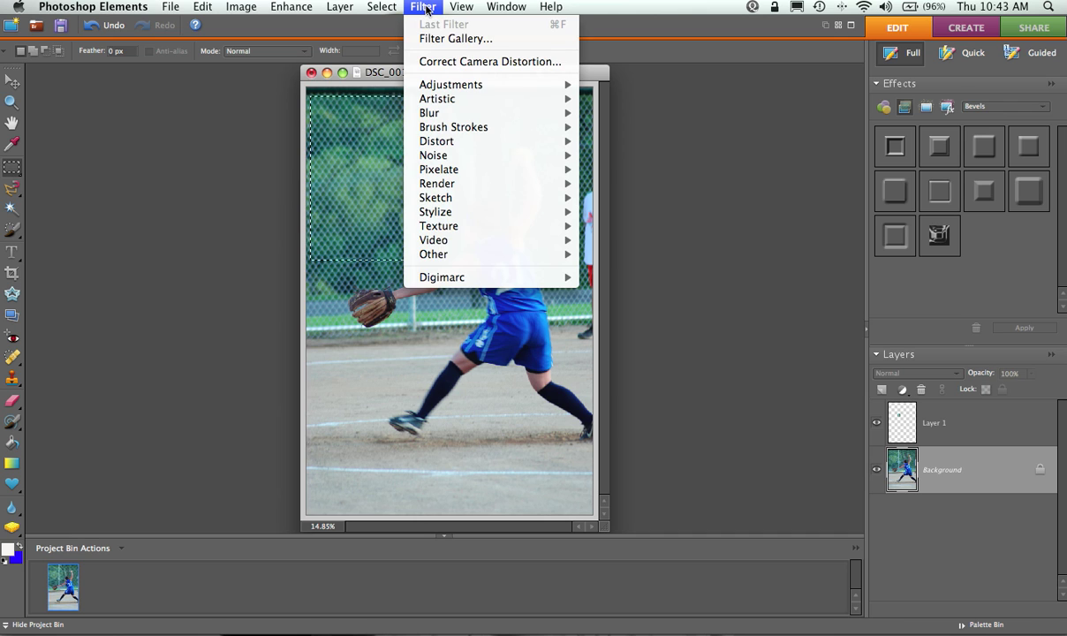
pyautogui.moveTo(419, 112)
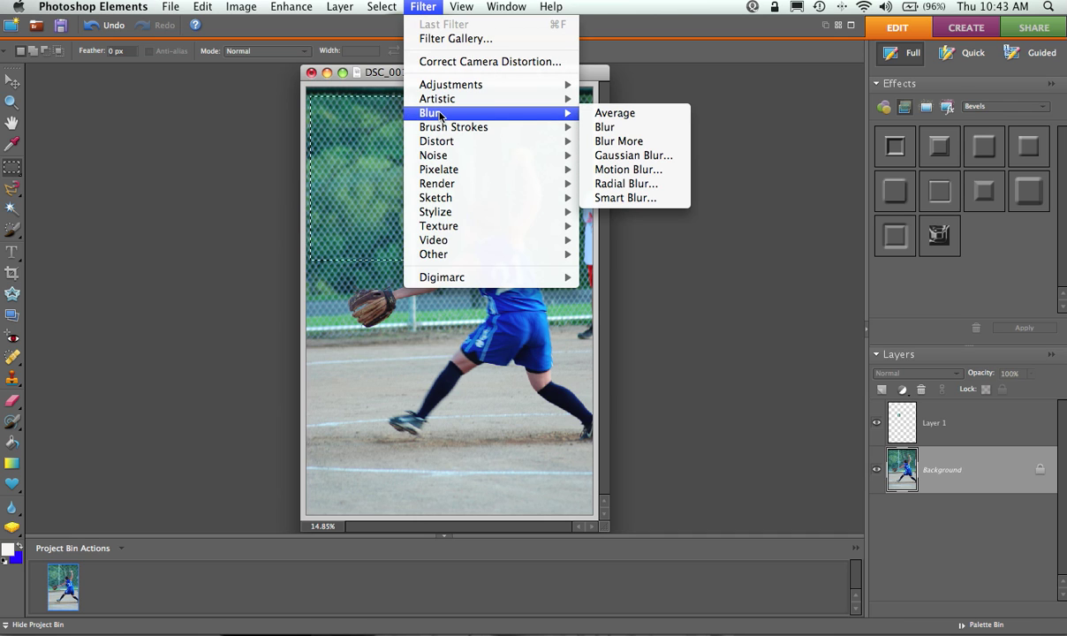
pyautogui.click(598, 127)
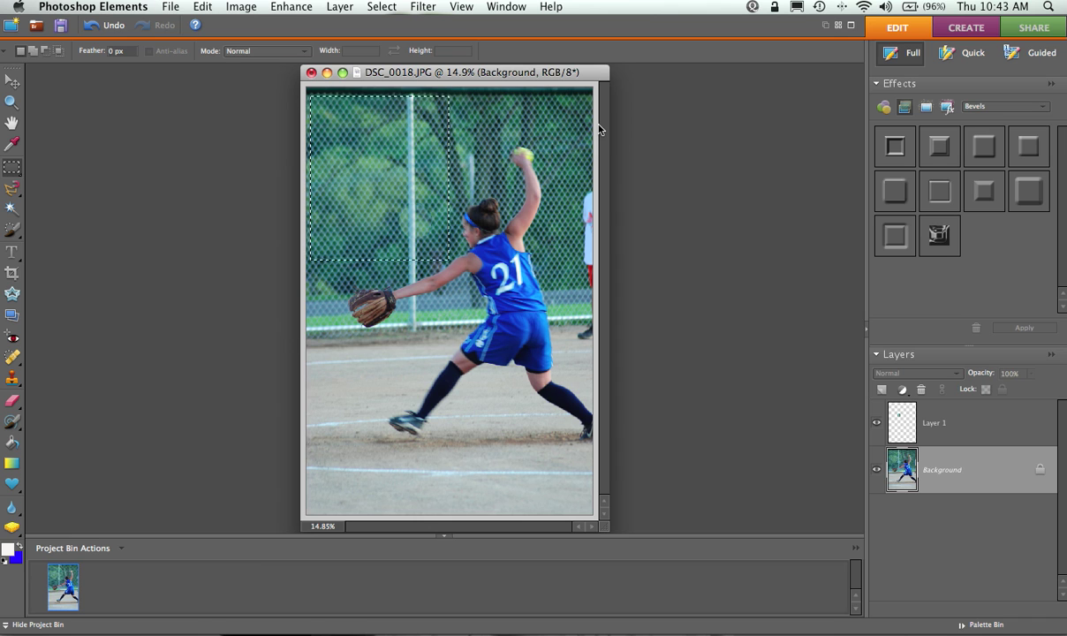
pyautogui.click(422, 7)
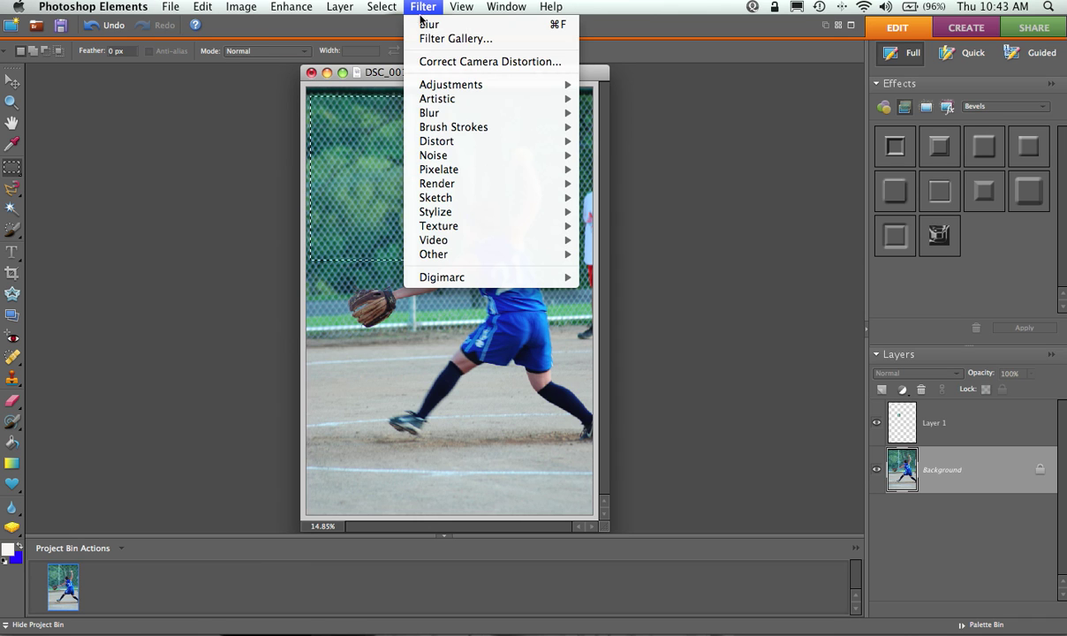
pyautogui.moveTo(429, 114)
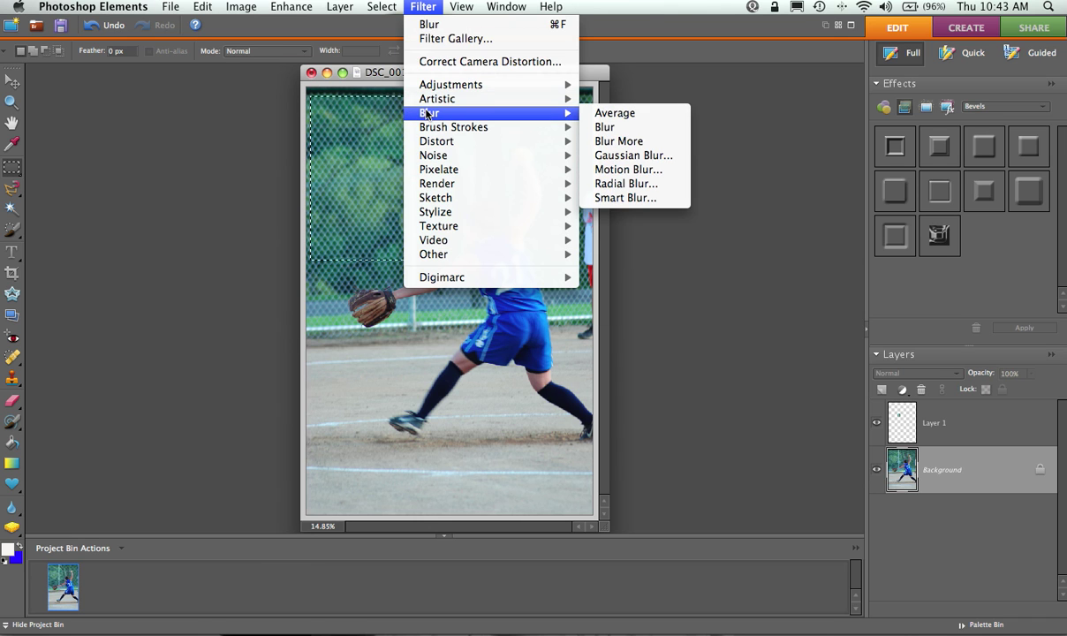
pyautogui.click(599, 144)
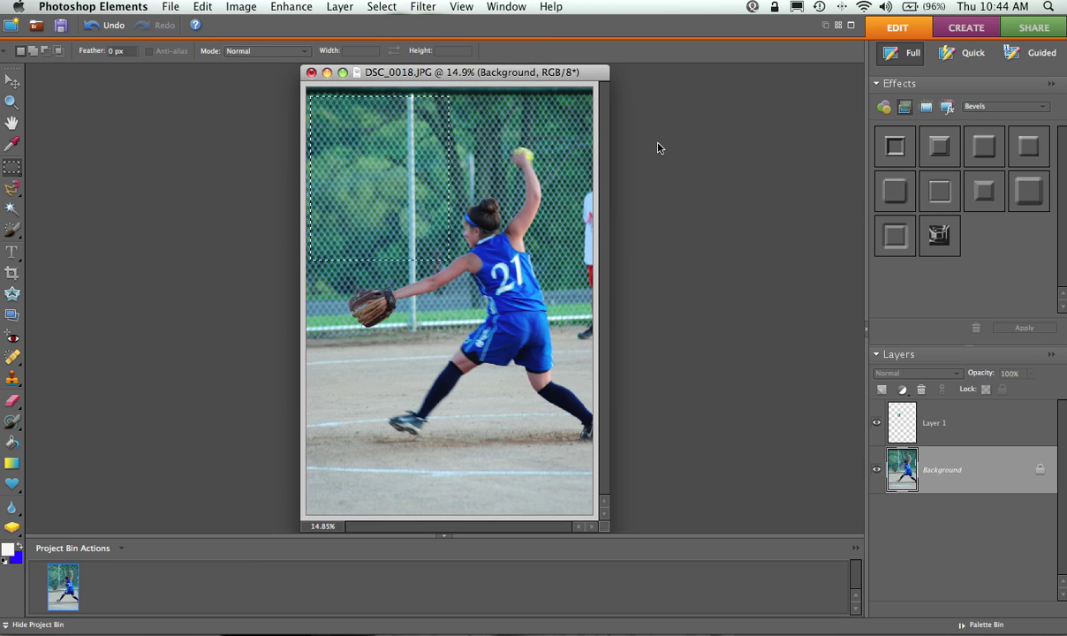
# - Deselect the rectangular fence area
pyautogui.click(14, 83)
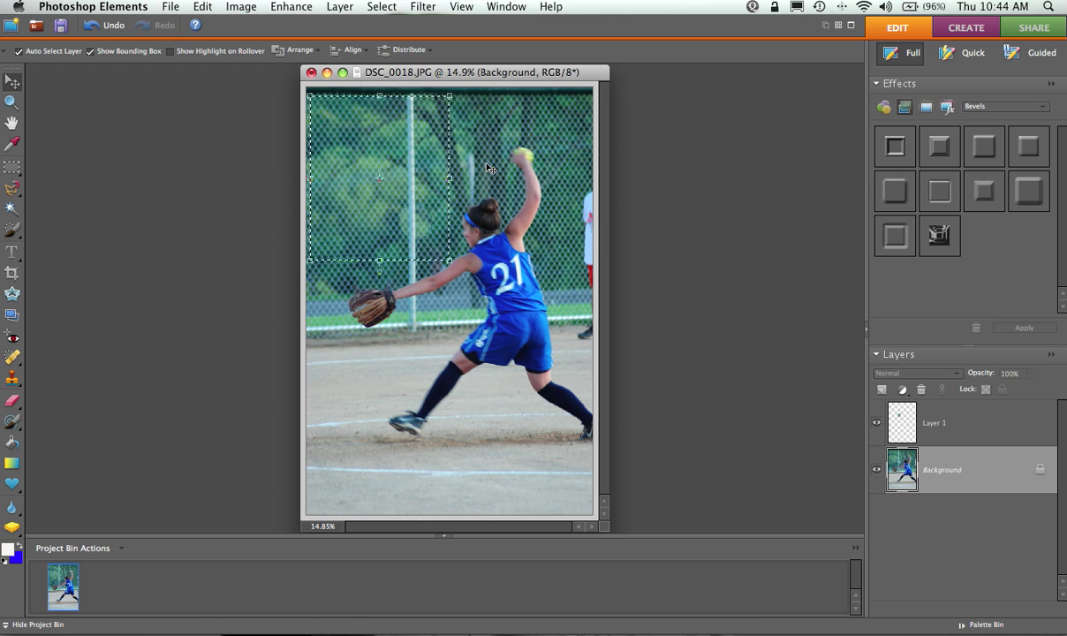
pyautogui.click(382, 6)
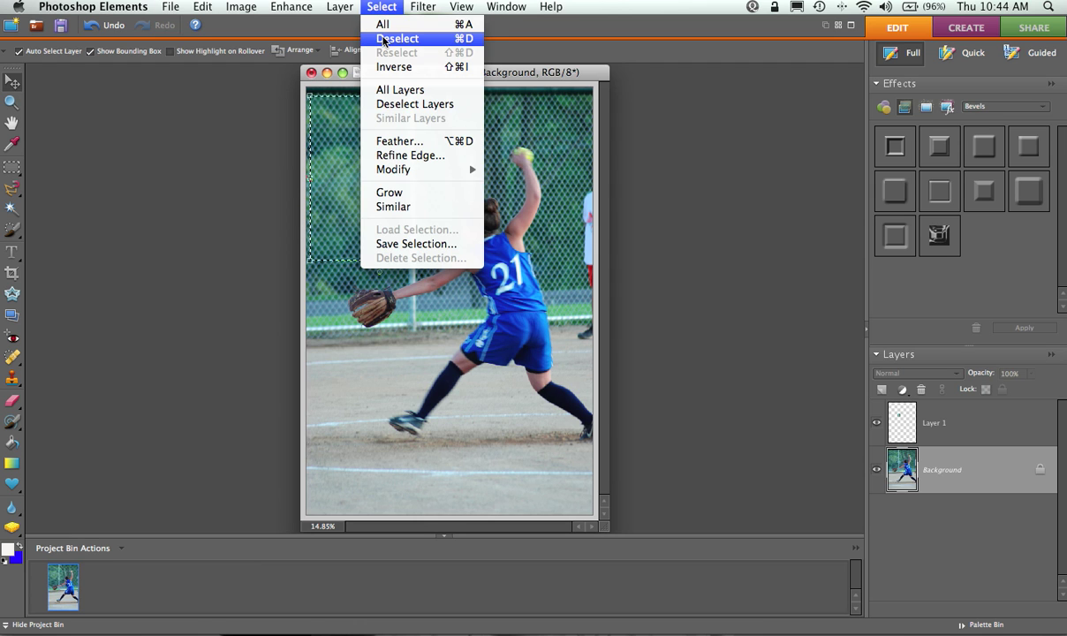
pyautogui.click(382, 36)
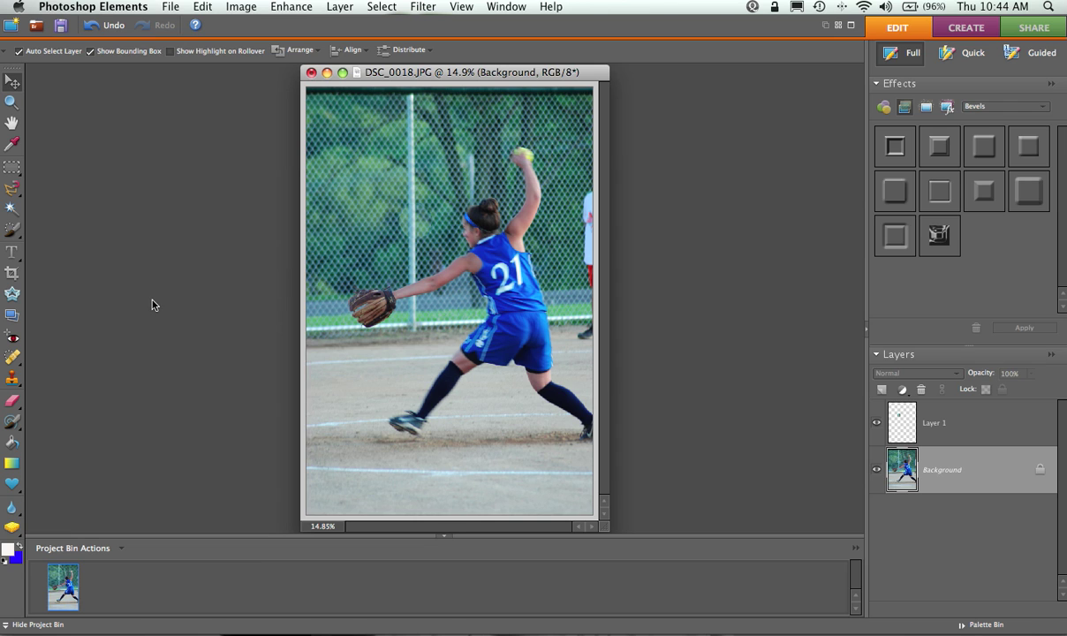
# - Add the text "SOFTBALL 2008" in blue 60 pt Blackoak Std on the dirt near the photo's lower edge
pyautogui.click(13, 254)
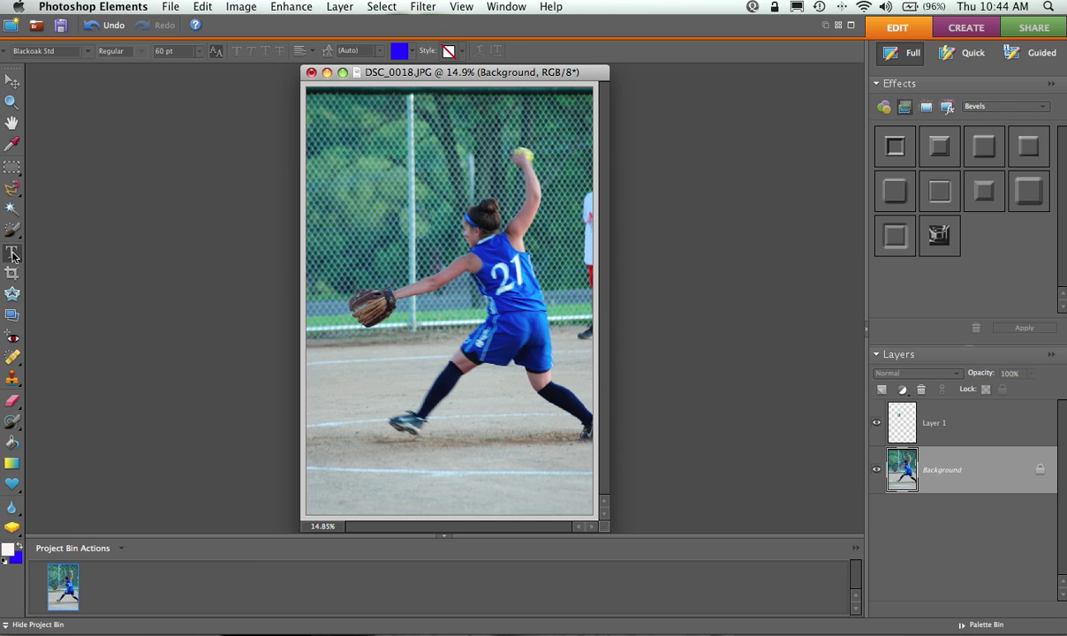
pyautogui.click(350, 473)
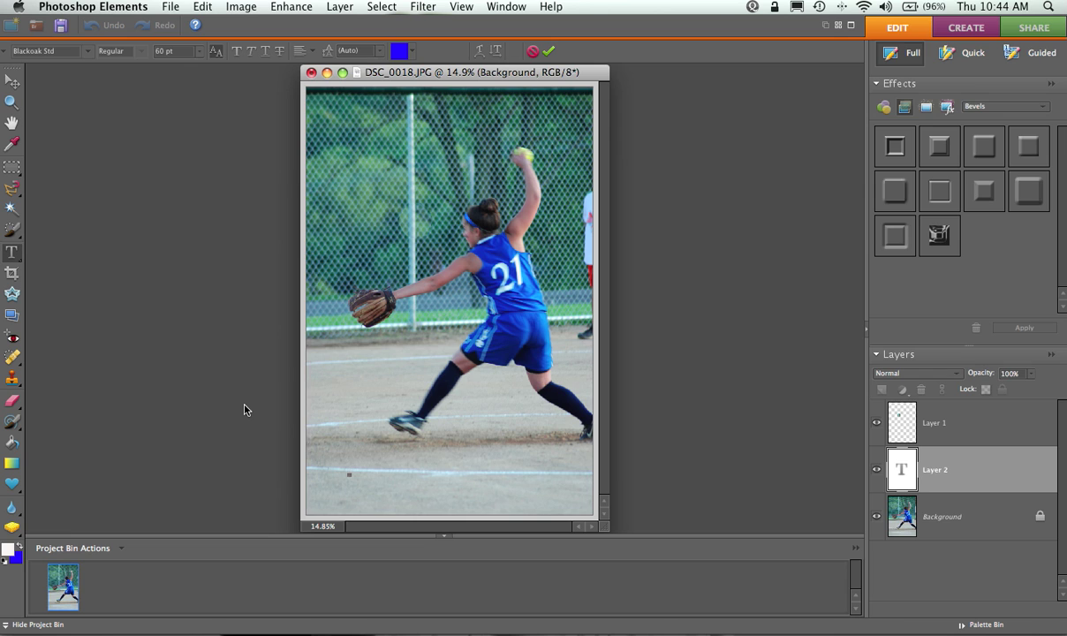
pyautogui.write('SOFTBALL')
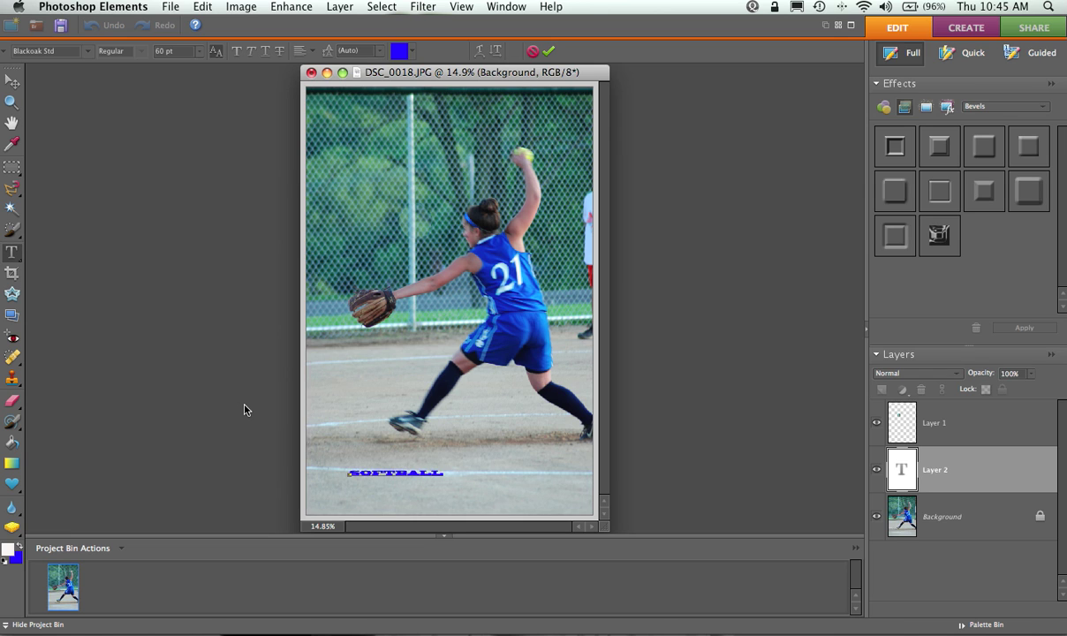
pyautogui.write(' 2008')
pyautogui.click(199, 51)
pyautogui.click(201, 55)
pyautogui.press('super+Return')
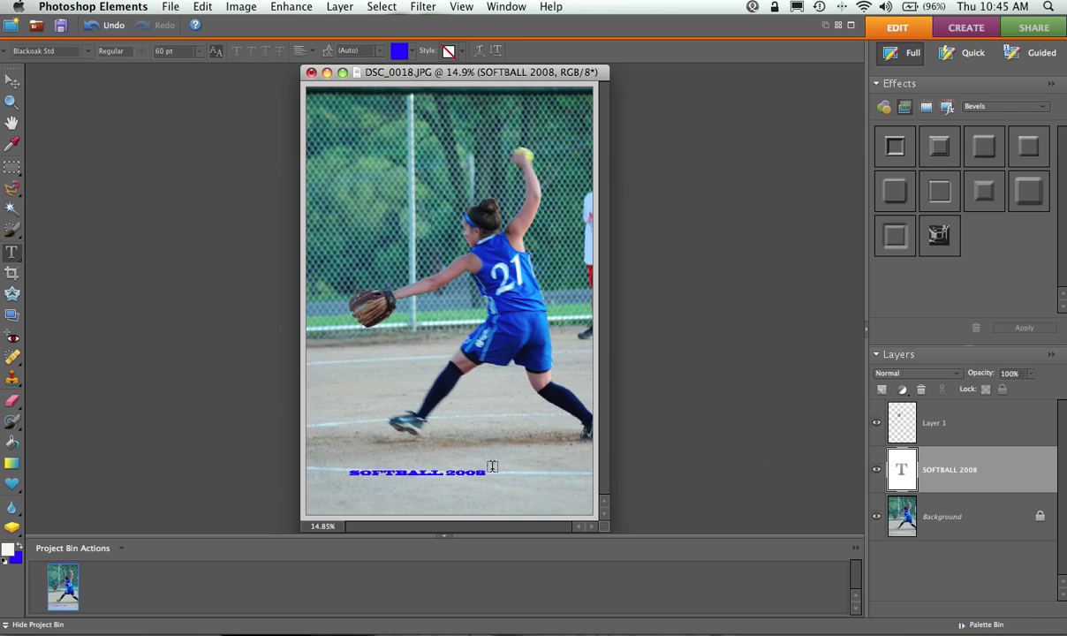
pyautogui.click(403, 472)
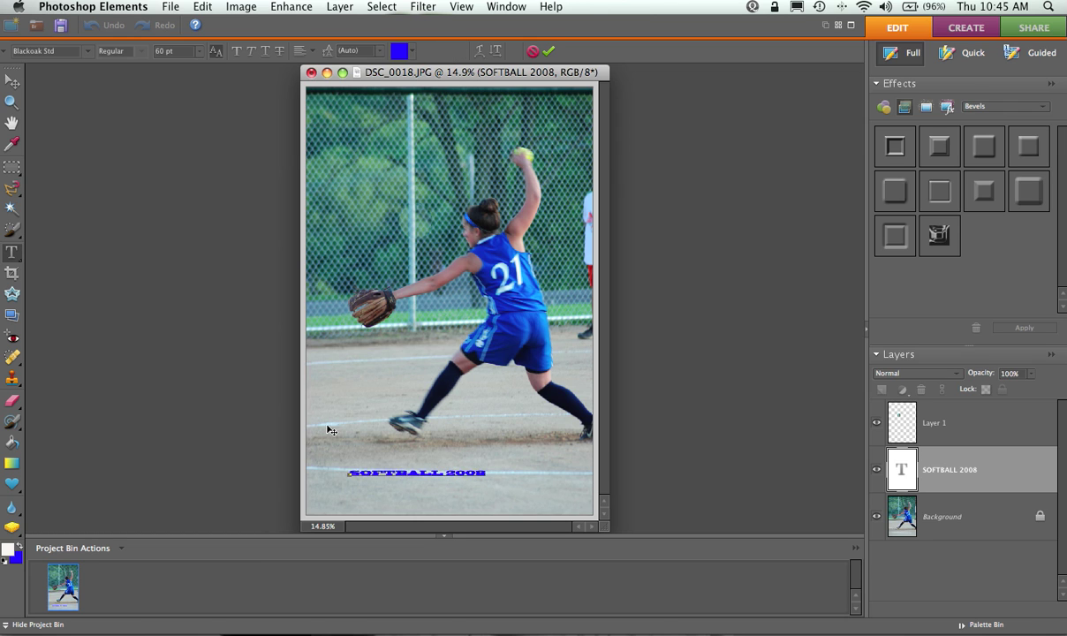
pyautogui.press('KP_Enter')
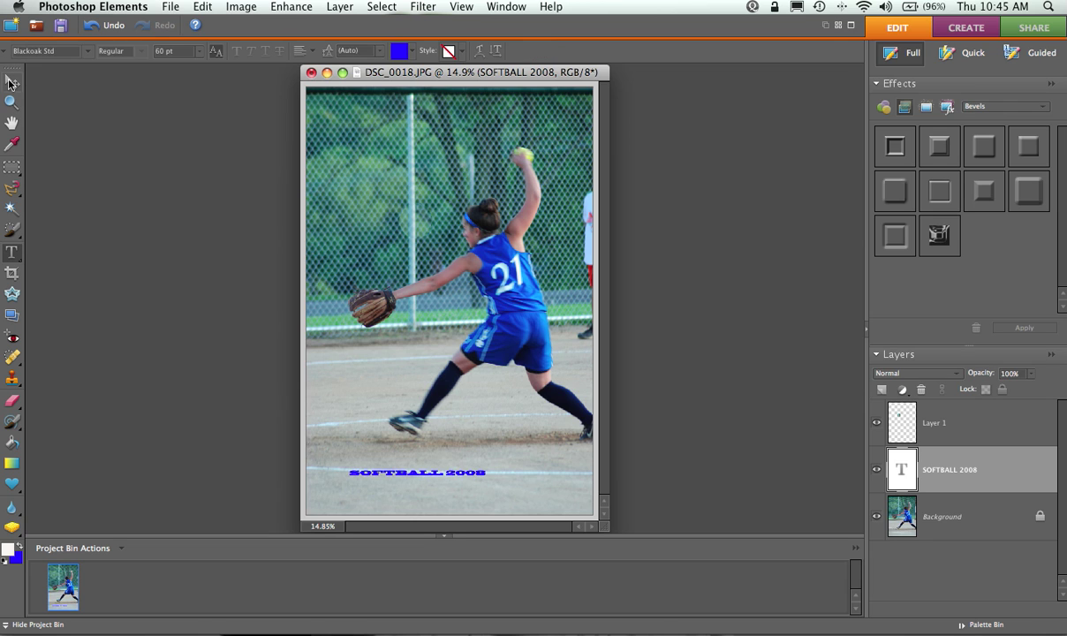
pyautogui.doubleClick(902, 469)
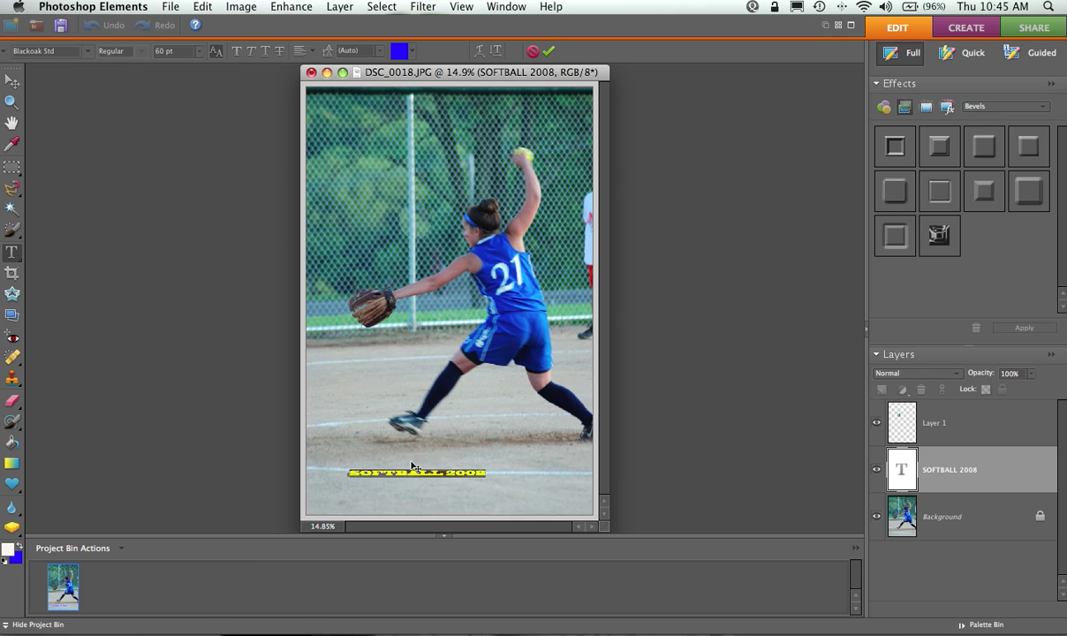
pyautogui.click(14, 82)
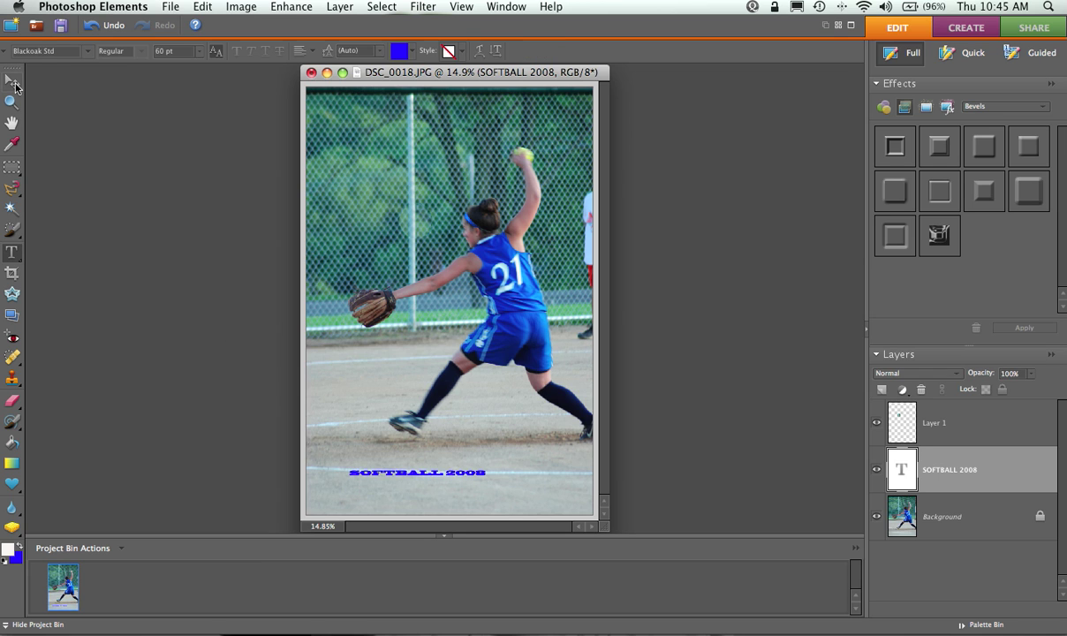
pyautogui.click(243, 8)
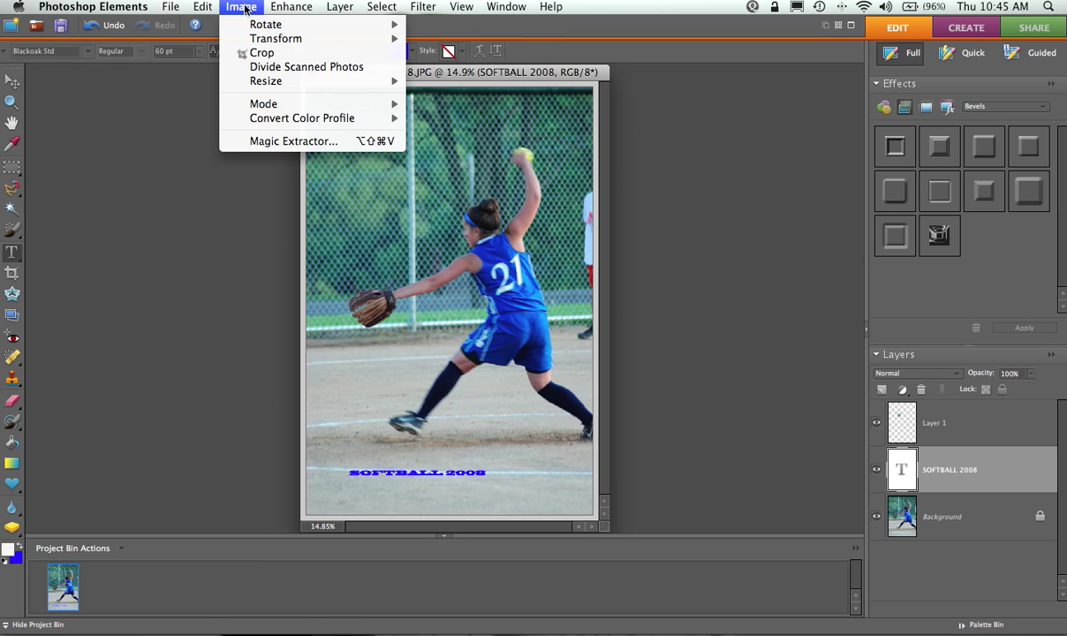
pyautogui.moveTo(253, 40)
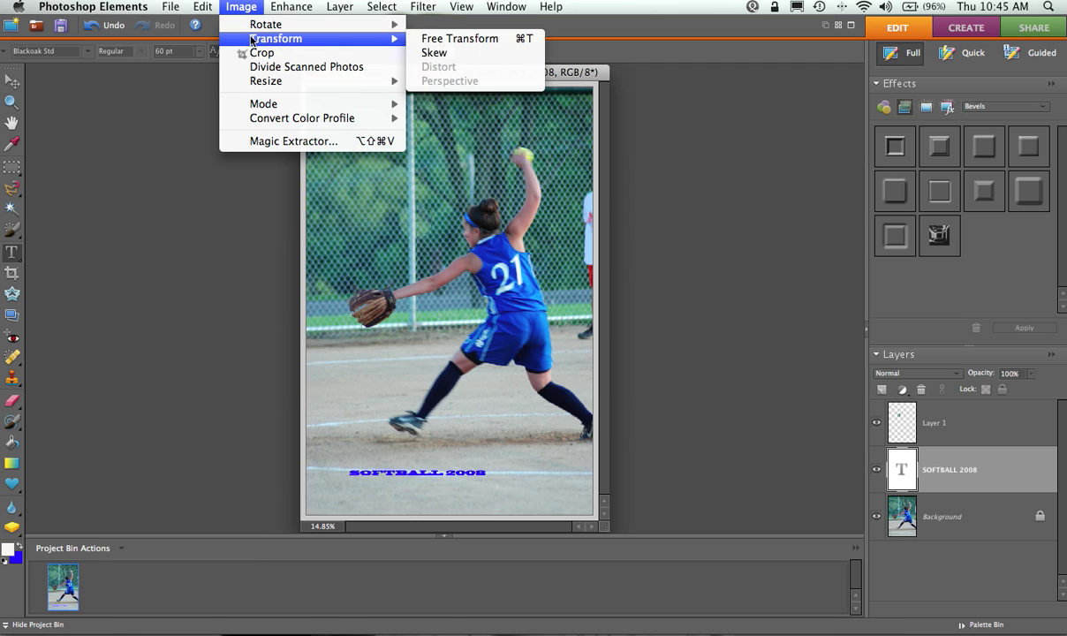
pyautogui.moveTo(249, 81)
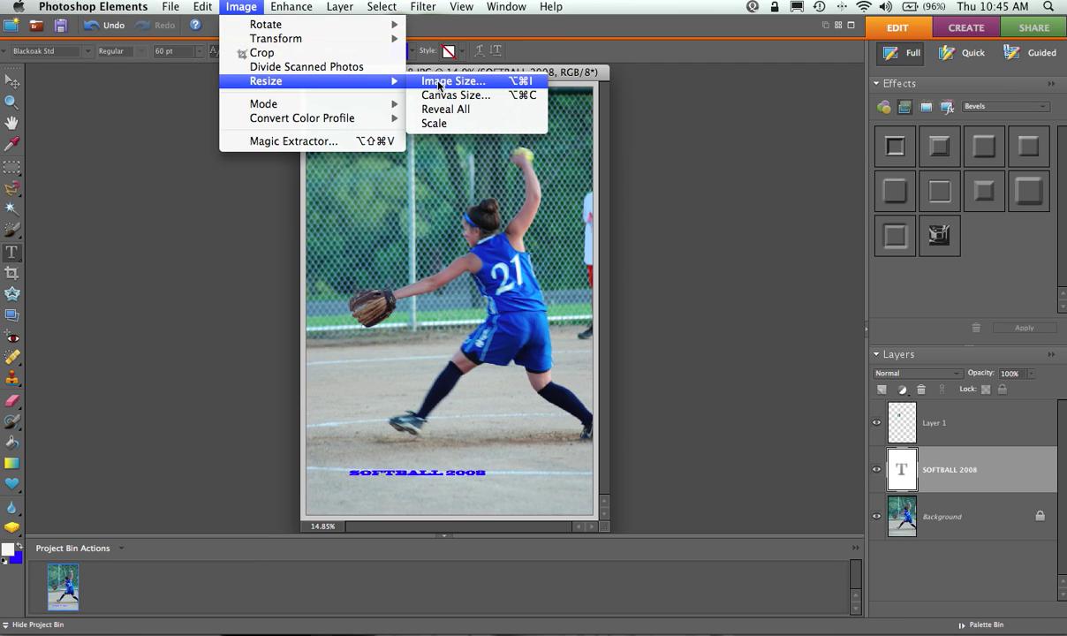
pyautogui.click(434, 123)
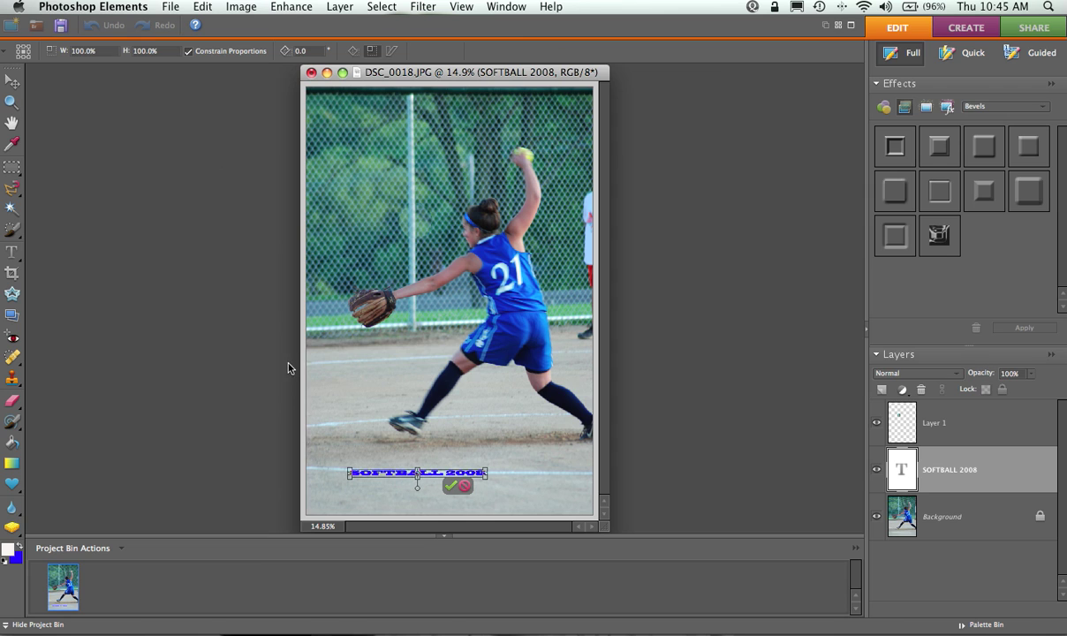
pyautogui.click(450, 485)
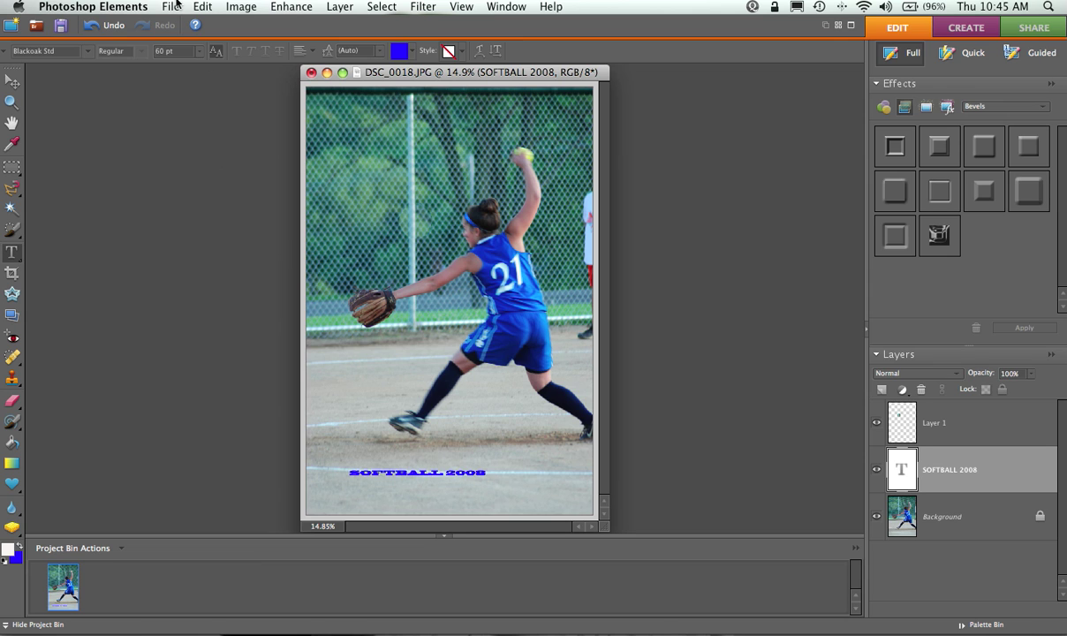
# - Scale the SOFTBALL 2008 text to about 195% width and 567% height so it spans the photo, and shift it slightly down
pyautogui.click(233, 7)
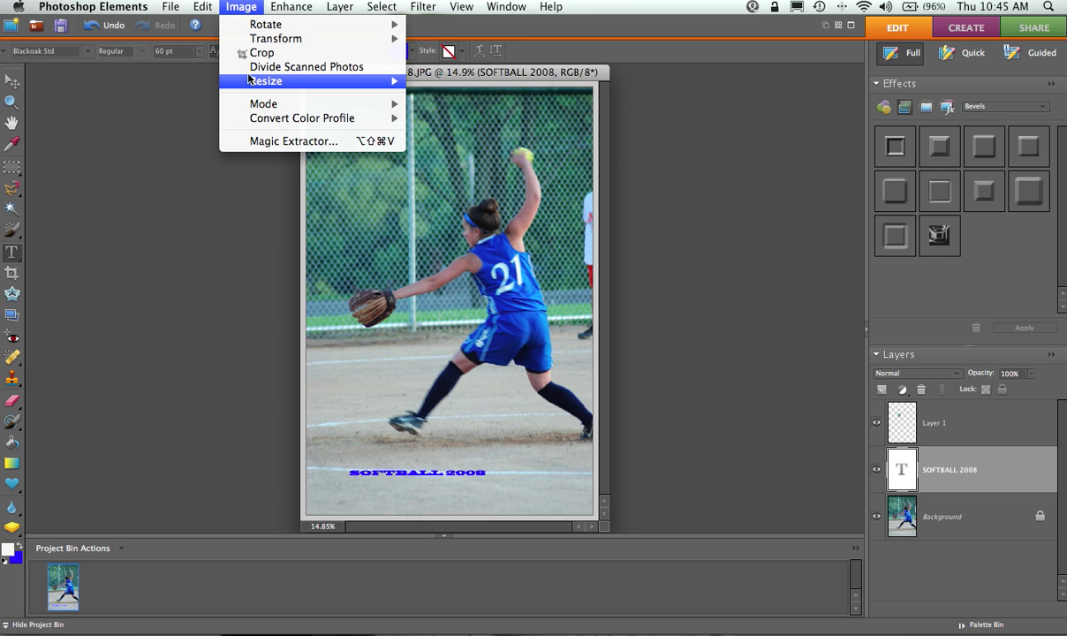
pyautogui.moveTo(249, 80)
pyautogui.click(422, 130)
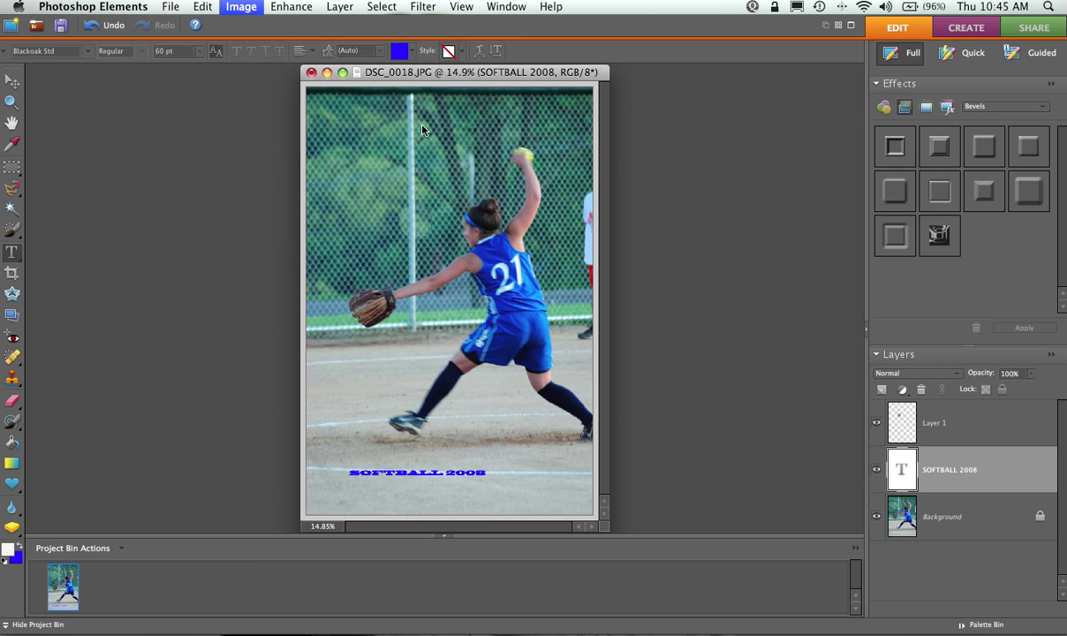
pyautogui.moveTo(417, 471)
pyautogui.mouseDown()
pyautogui.moveTo(416, 446)
pyautogui.moveTo(417, 496)
pyautogui.moveTo(418, 486)
pyautogui.mouseUp()
pyautogui.moveTo(351, 469); pyautogui.dragTo(319, 468)
pyautogui.moveTo(486, 468); pyautogui.dragTo(587, 471)
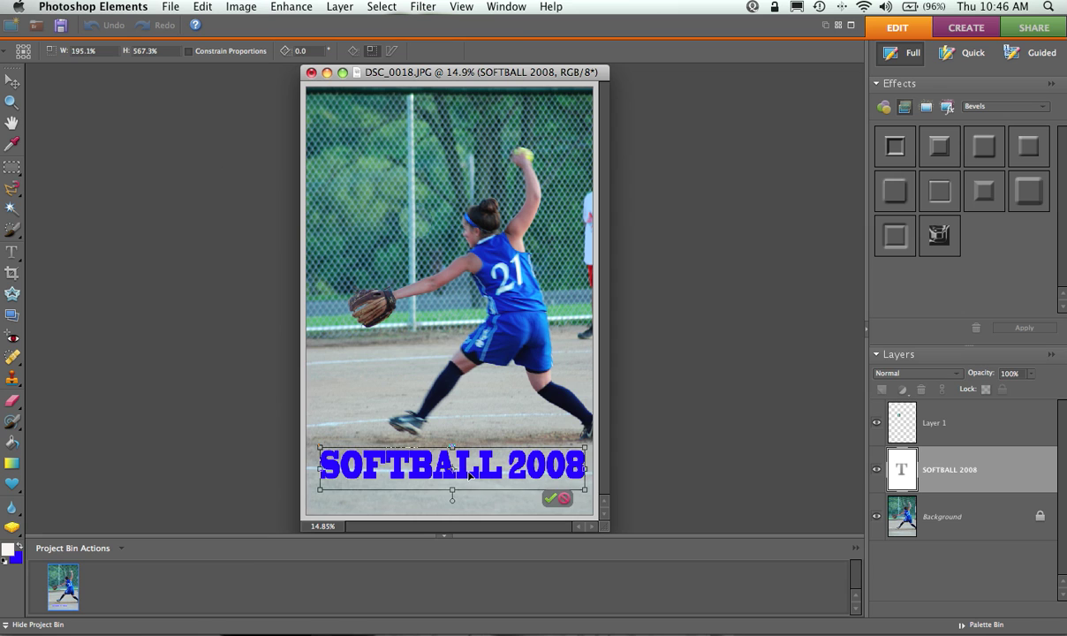
pyautogui.moveTo(469, 471); pyautogui.dragTo(470, 478)
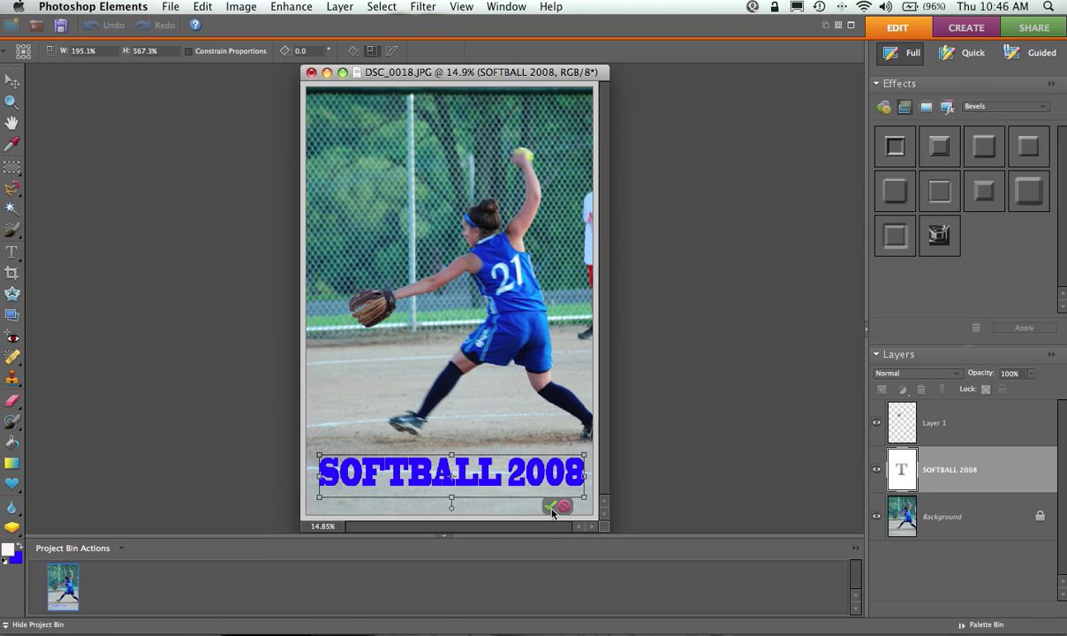
pyautogui.press('t')
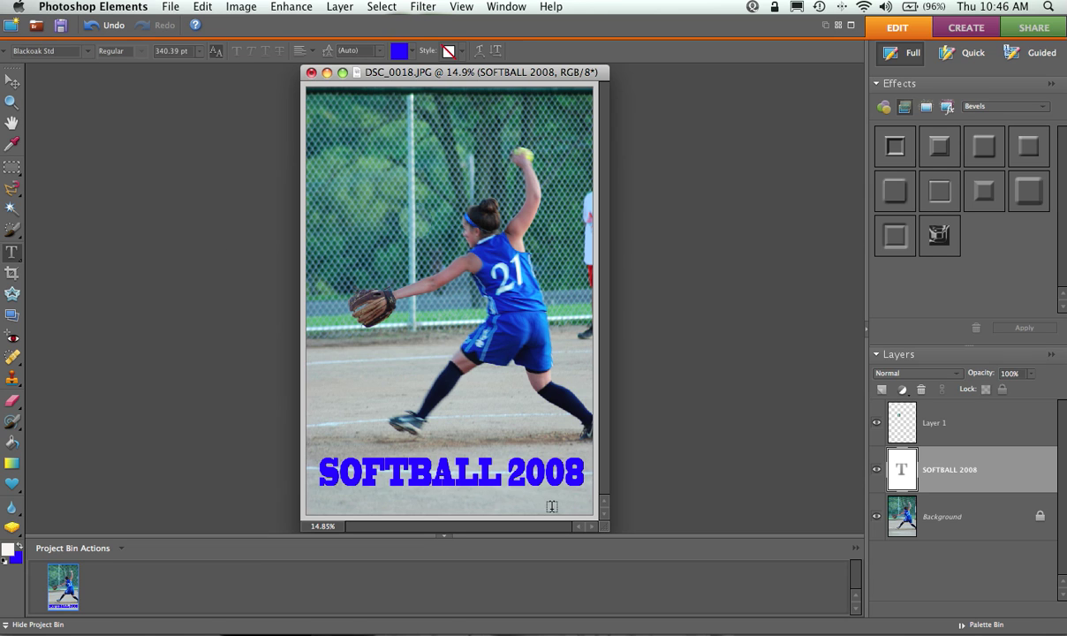
pyautogui.click(198, 52)
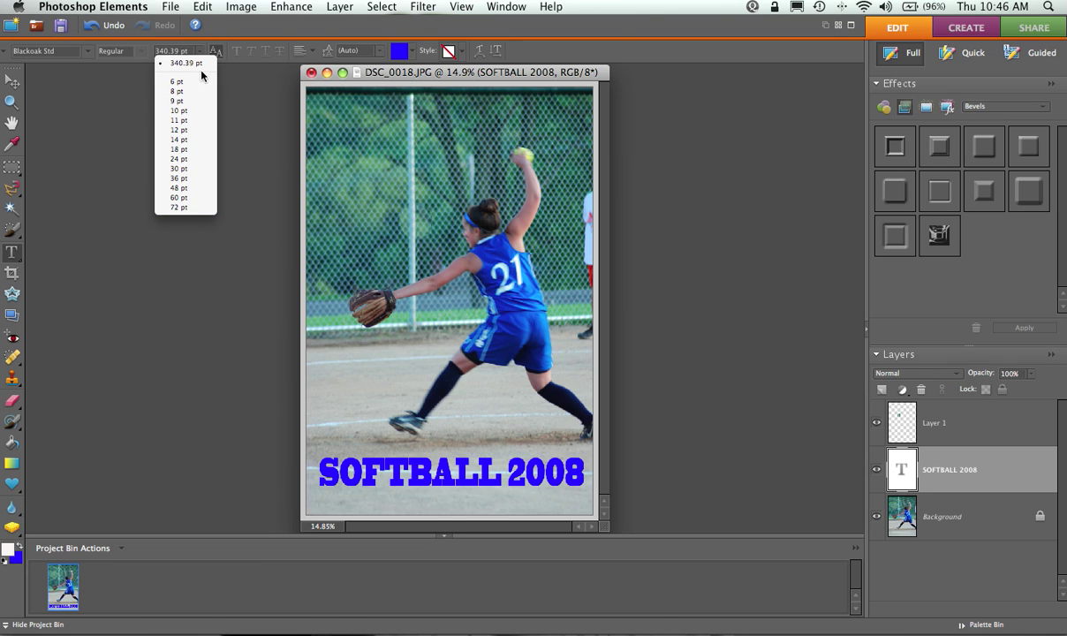
pyautogui.click(200, 52)
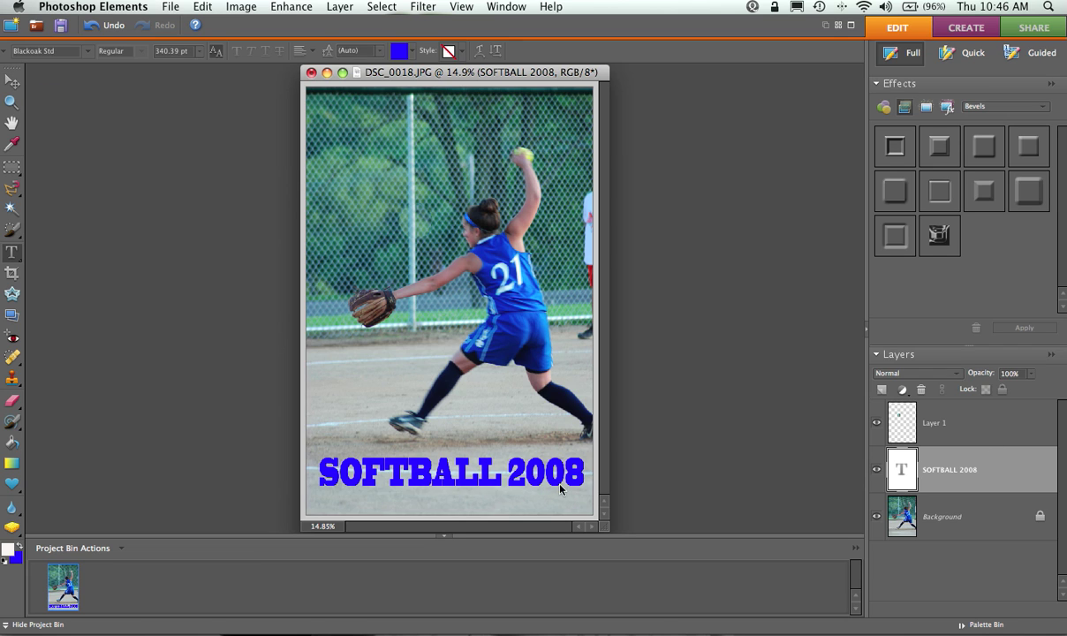
# - Apply the fourth bevel style in the second row of the Bevels effects to the SOFTBALL 2008 text
pyautogui.click(12, 81)
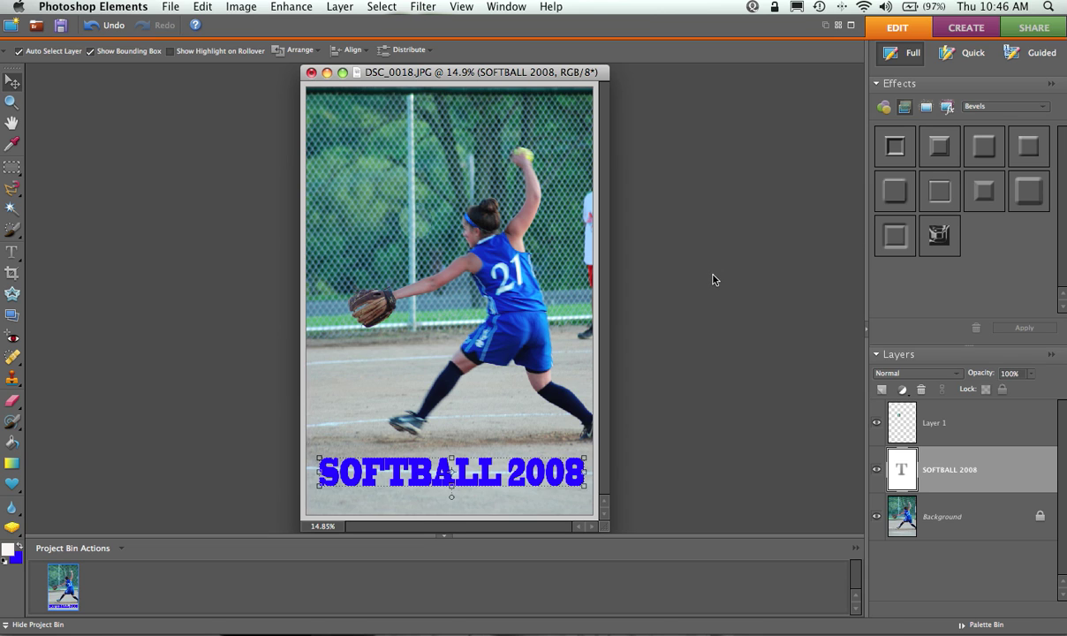
pyautogui.click(894, 191)
pyautogui.click(1021, 189)
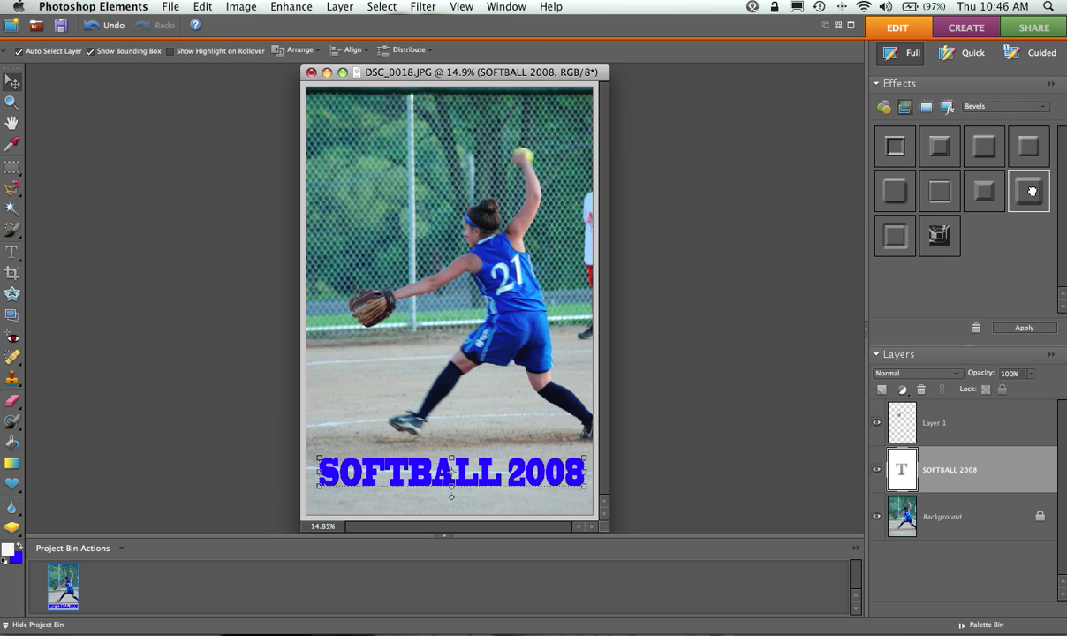
pyautogui.moveTo(619, 459); pyautogui.dragTo(530, 473)
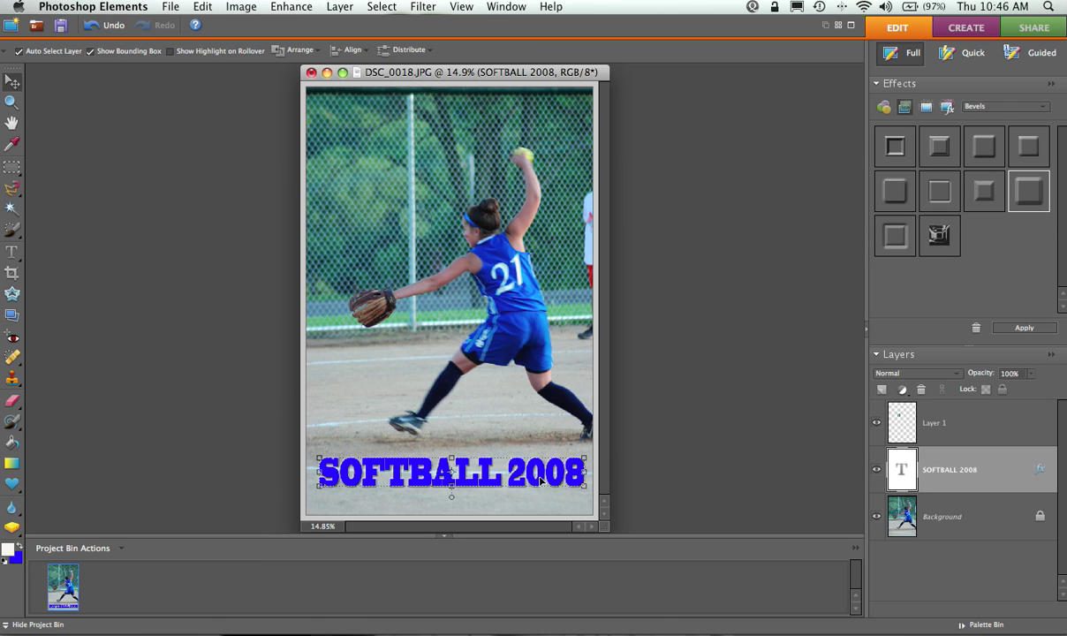
# - In the text layer's style settings, set the bevel size to 35 px and add a drop shadow with a size of 43 px
pyautogui.doubleClick(1042, 473)
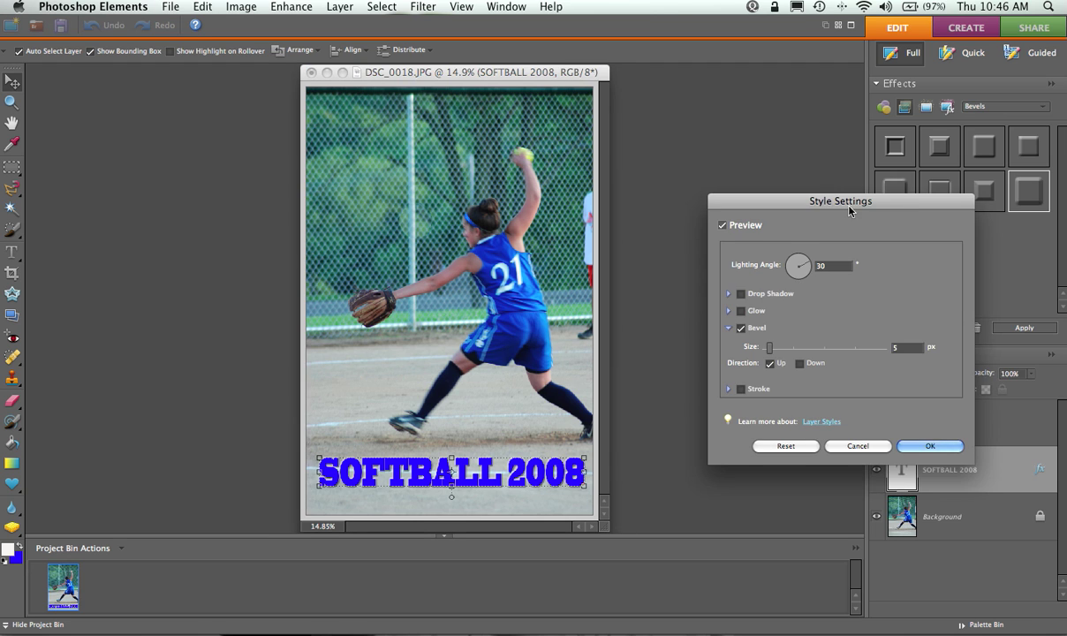
pyautogui.moveTo(844, 205); pyautogui.dragTo(765, 103)
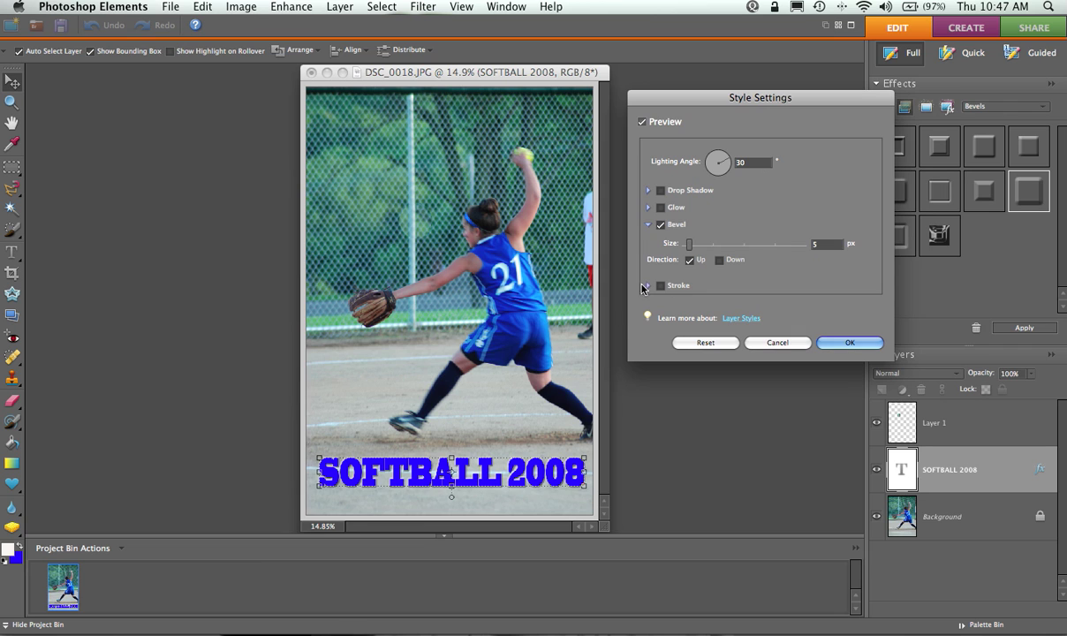
pyautogui.moveTo(689, 245)
pyautogui.mouseDown()
pyautogui.moveTo(714, 245)
pyautogui.moveTo(700, 247)
pyautogui.mouseUp()
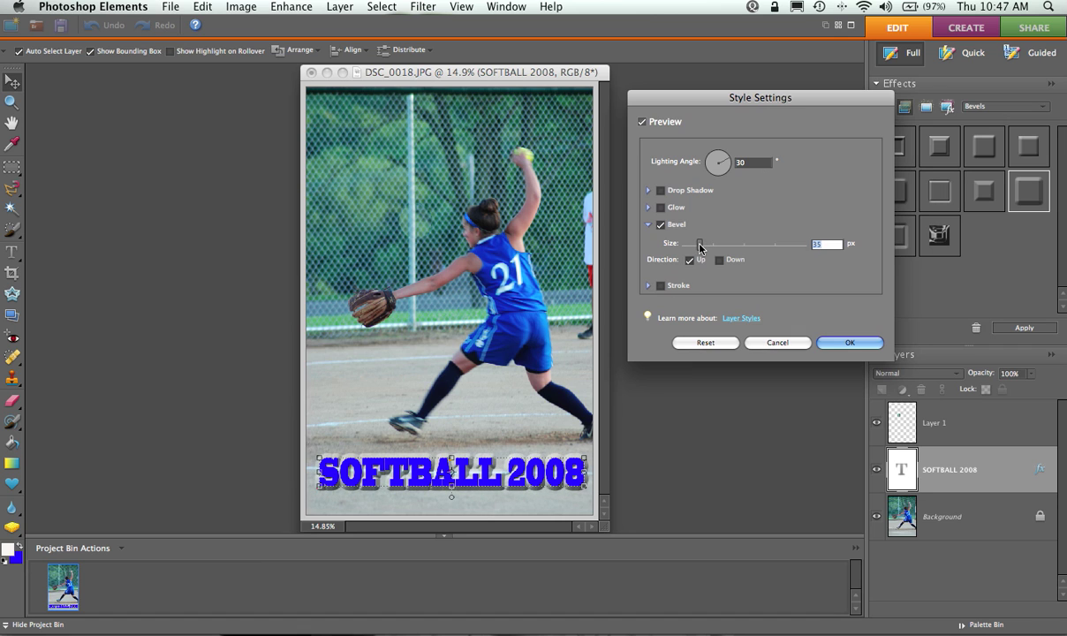
pyautogui.click(649, 190)
pyautogui.click(660, 190)
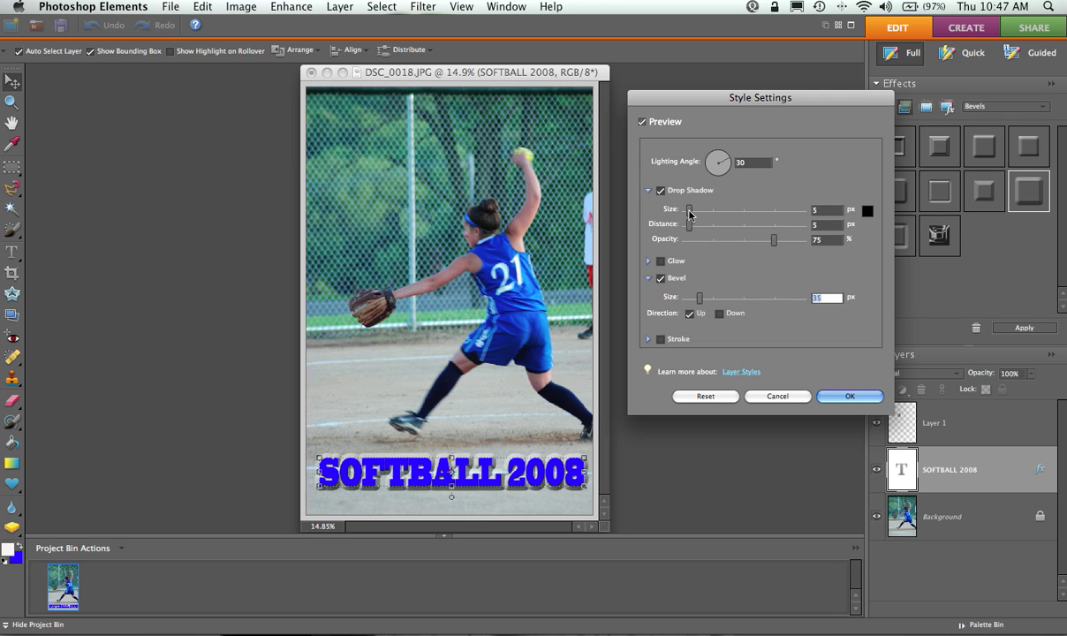
pyautogui.moveTo(690, 212); pyautogui.dragTo(702, 213)
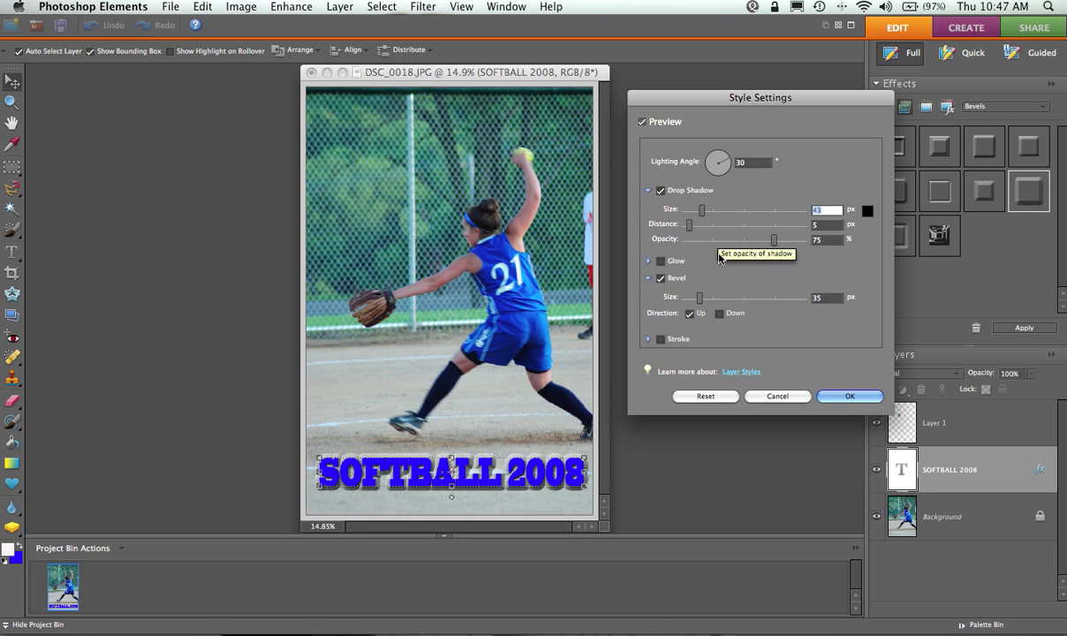
# - Enable the text's glow, try an outer glow of 9 px, switch to an inner glow instead, and accept the style settings
pyautogui.click(648, 261)
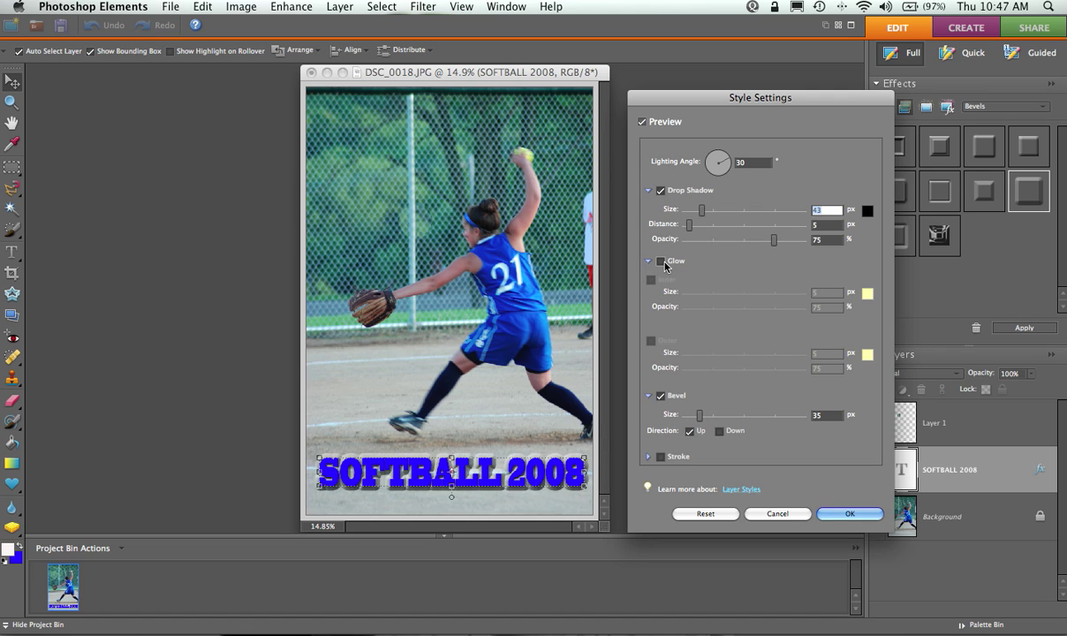
pyautogui.click(662, 262)
pyautogui.click(651, 341)
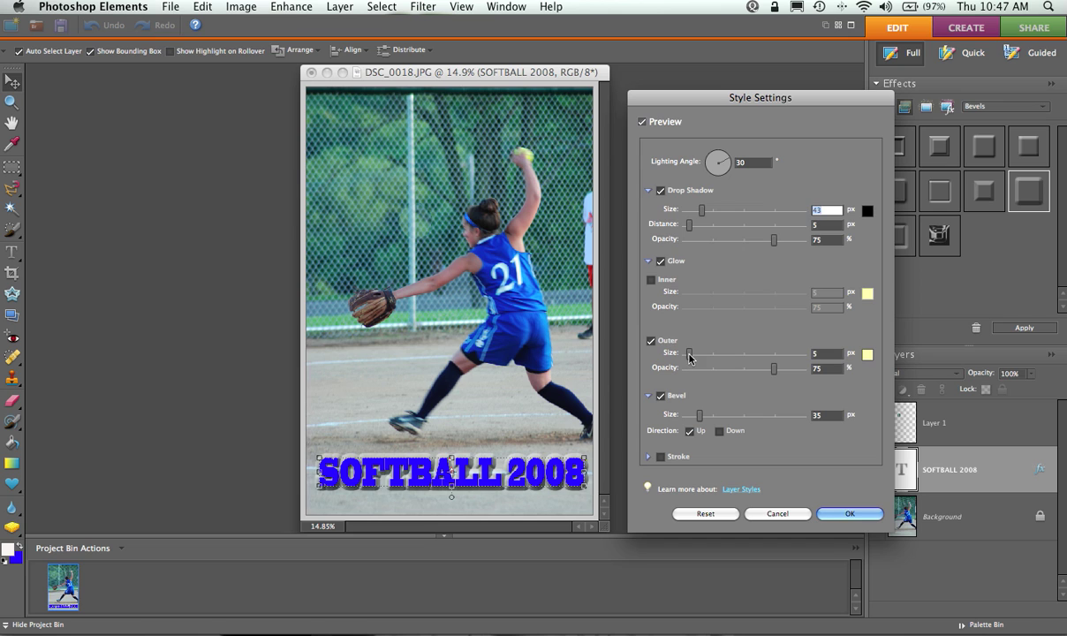
pyautogui.moveTo(689, 353); pyautogui.dragTo(693, 357)
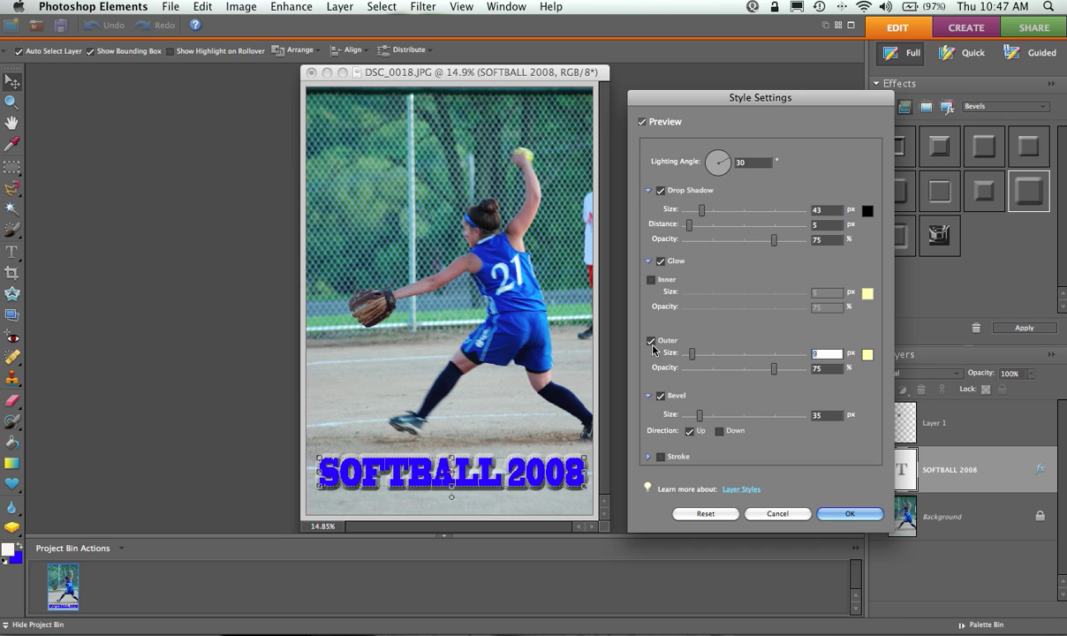
pyautogui.click(651, 340)
pyautogui.click(651, 281)
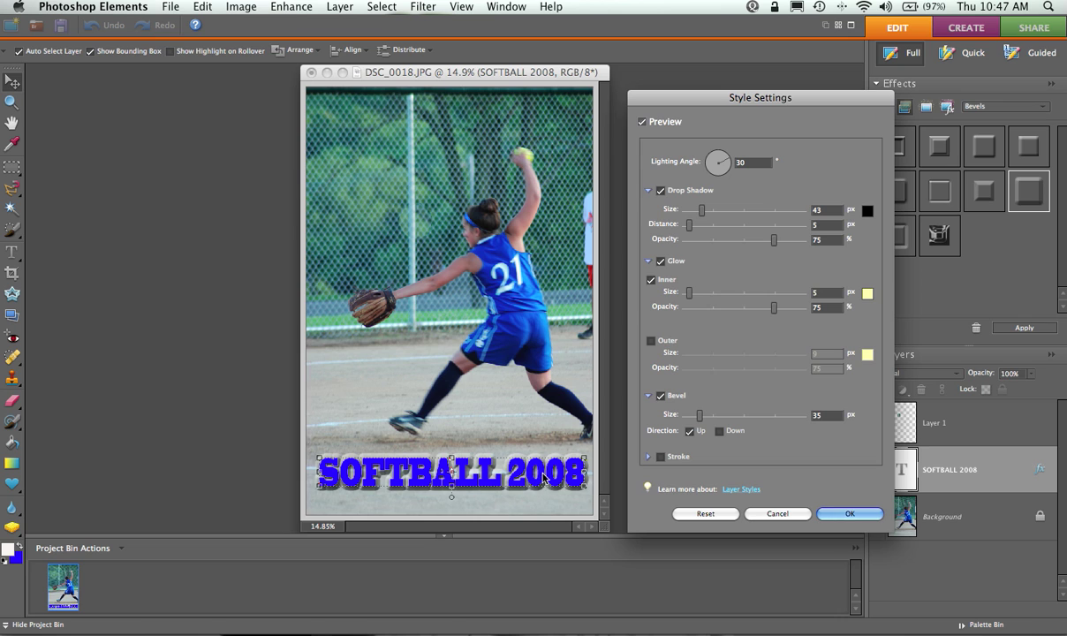
pyautogui.click(834, 513)
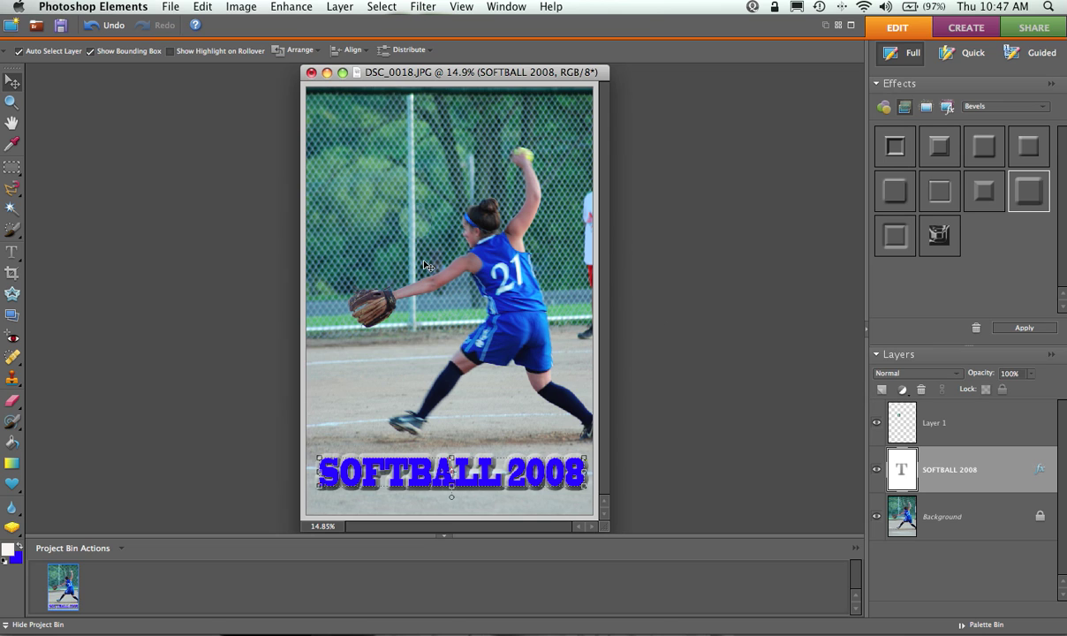
# - Select a rectangular area around the SOFTBALL 2008 text on the Background layer, nearly as wide as the photo
pyautogui.hotkey('alt', '[')
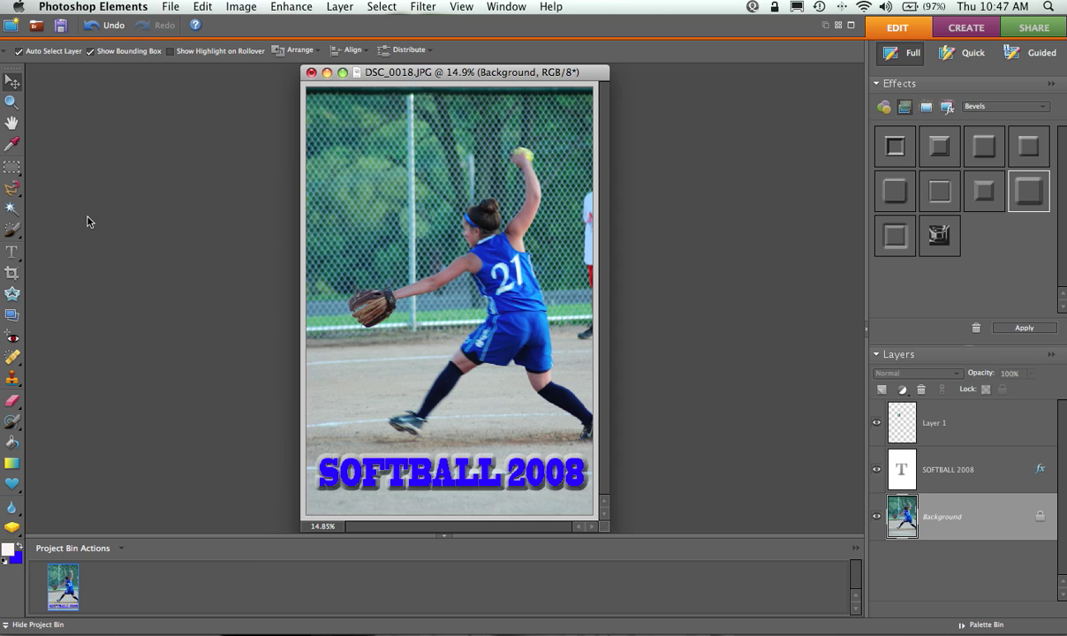
pyautogui.click(12, 168)
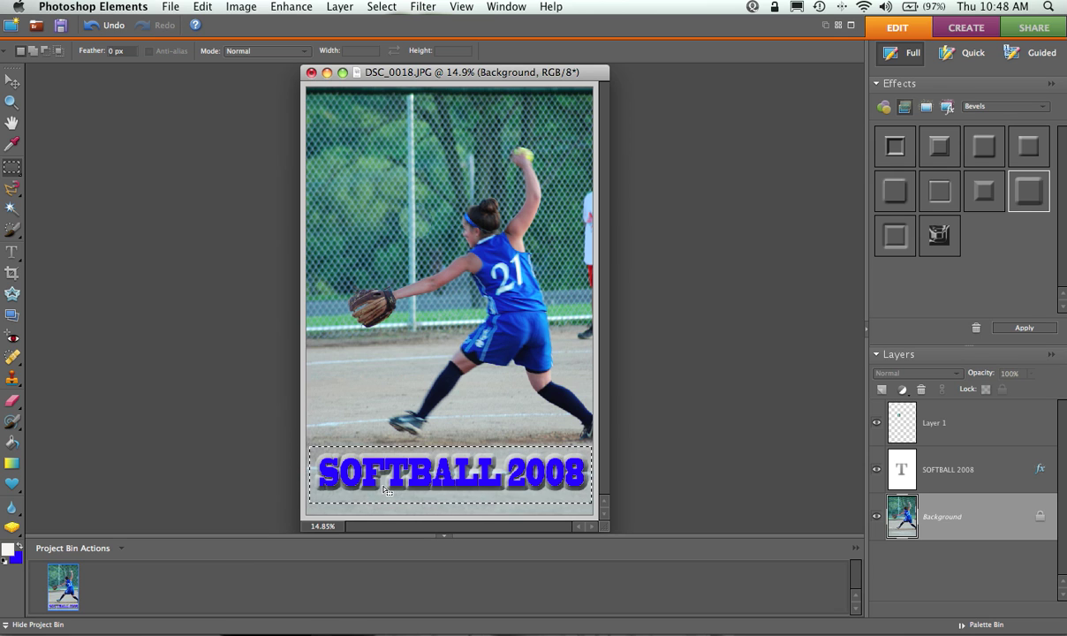
# - Choose the Gradient tool with the rainbow preset that begins the third row of gradient swatches
pyautogui.click(12, 463)
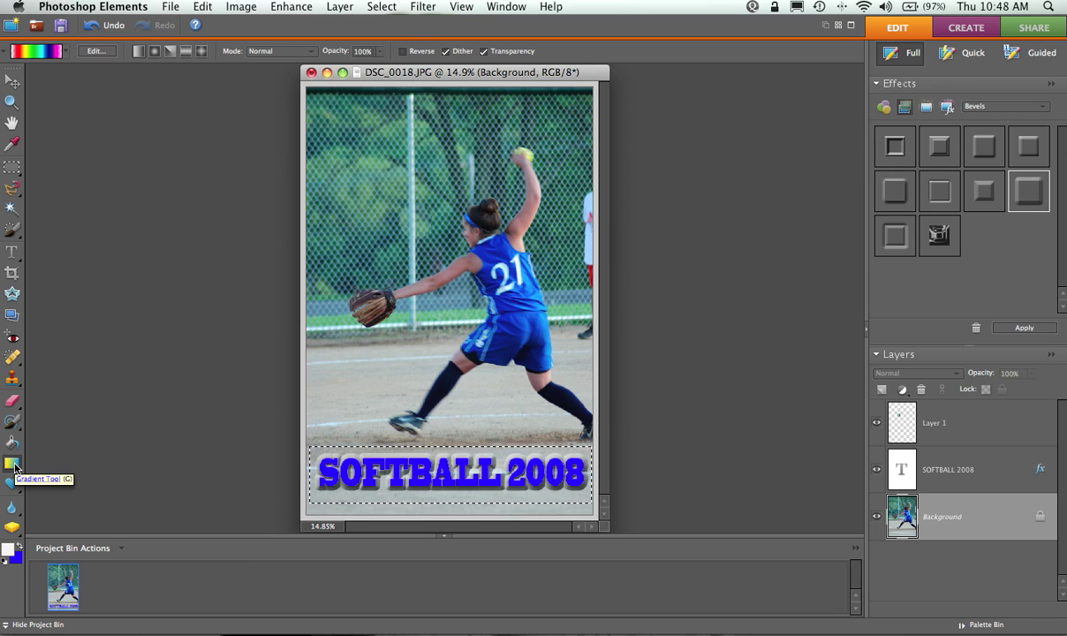
pyautogui.click(64, 53)
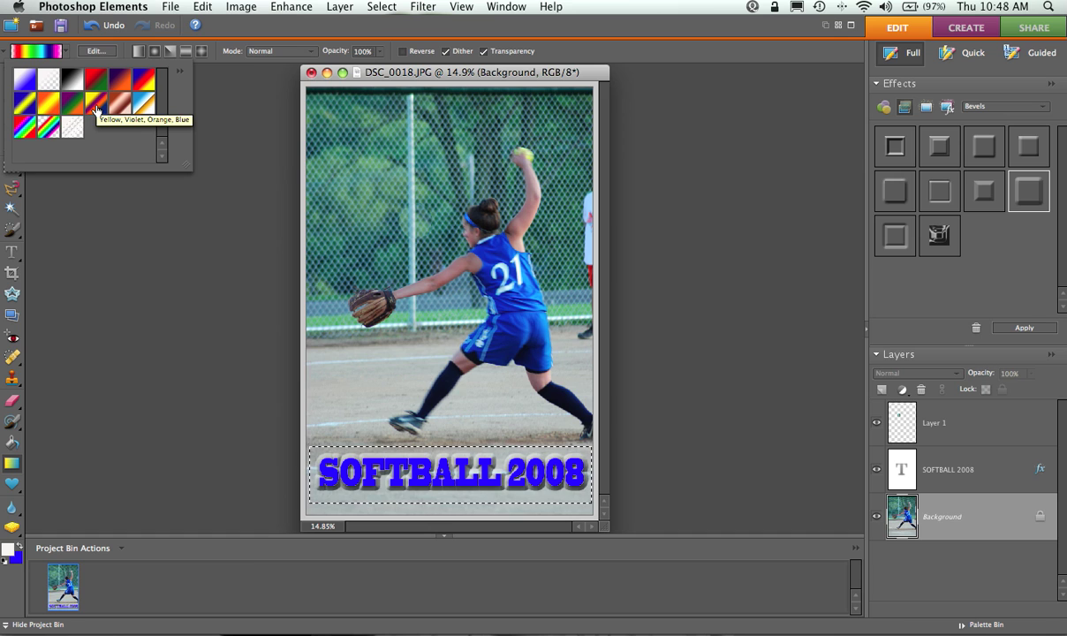
pyautogui.click(31, 134)
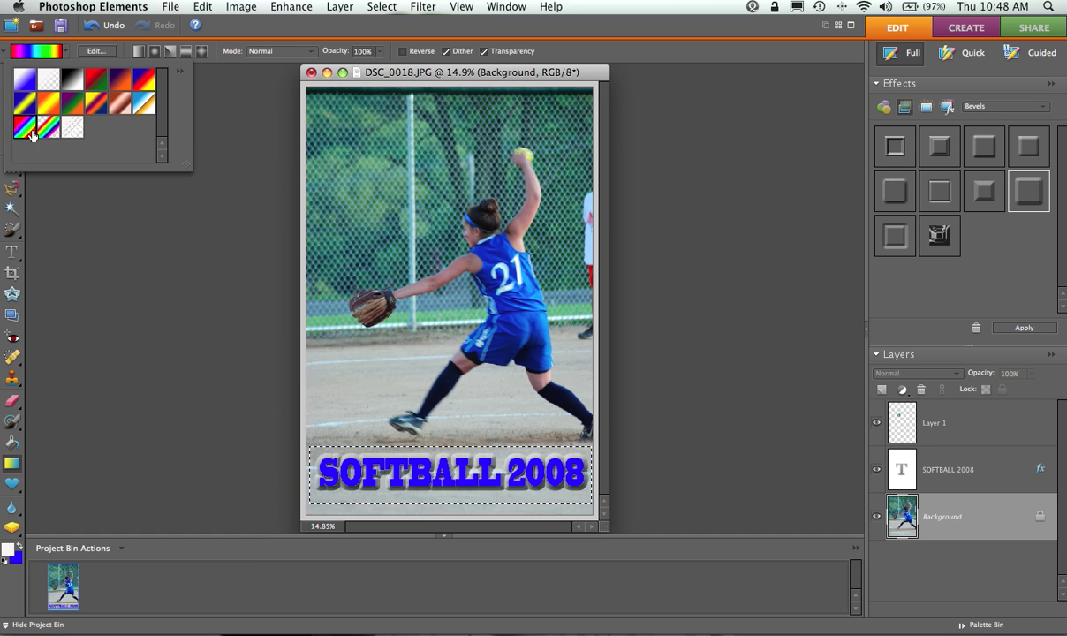
pyautogui.click(67, 51)
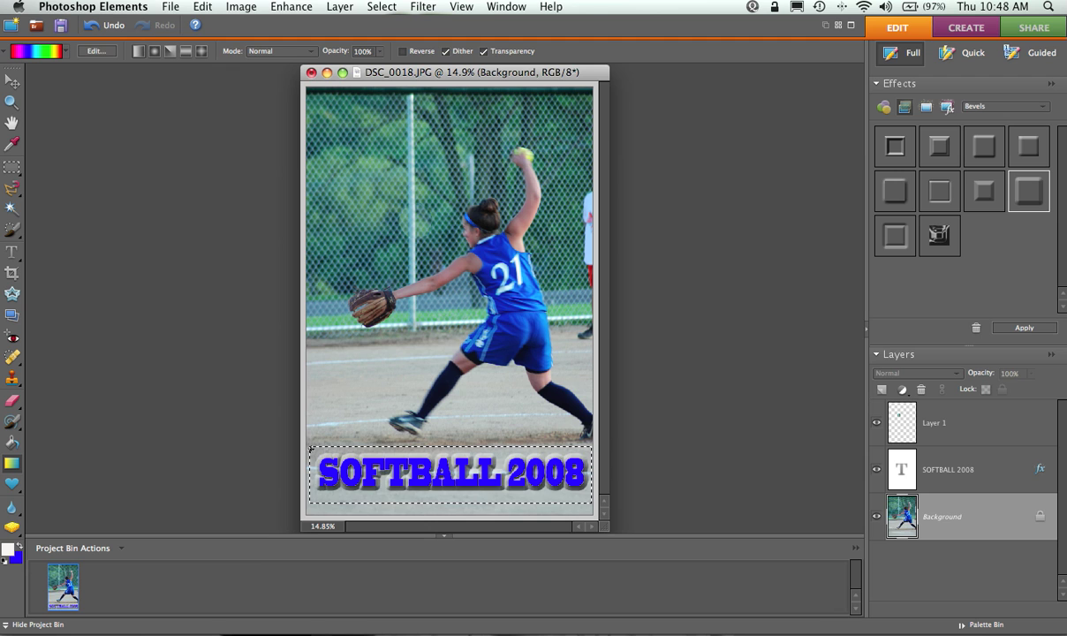
# - Try a short diagonal rainbow gradient in the selection on the Background layer, and undo both the gradient and the rectangular selection
pyautogui.moveTo(311, 450); pyautogui.dragTo(363, 499)
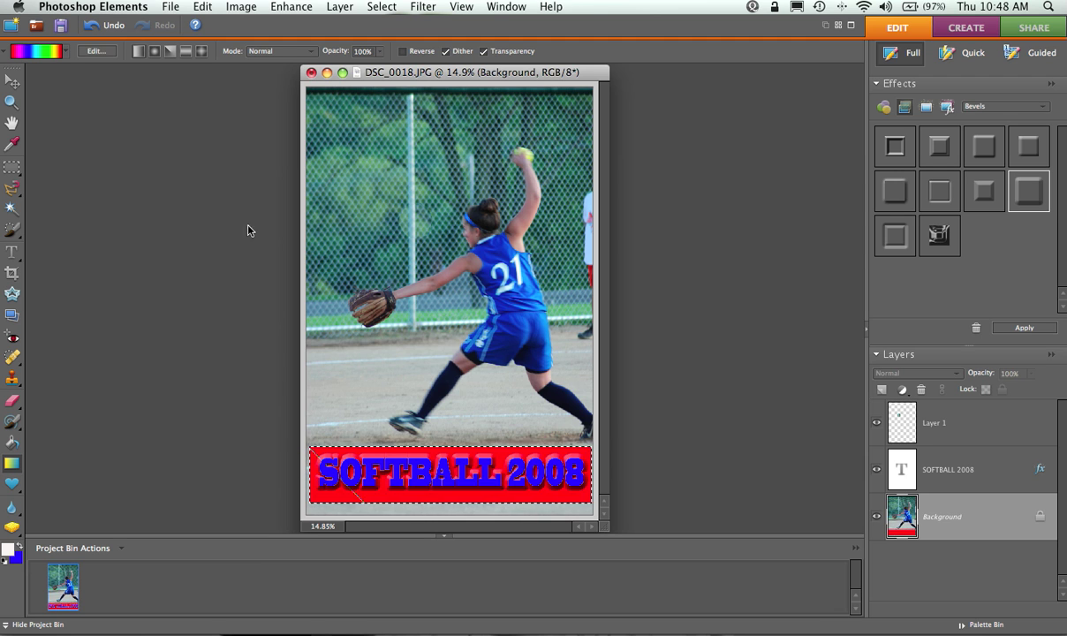
pyautogui.click(201, 7)
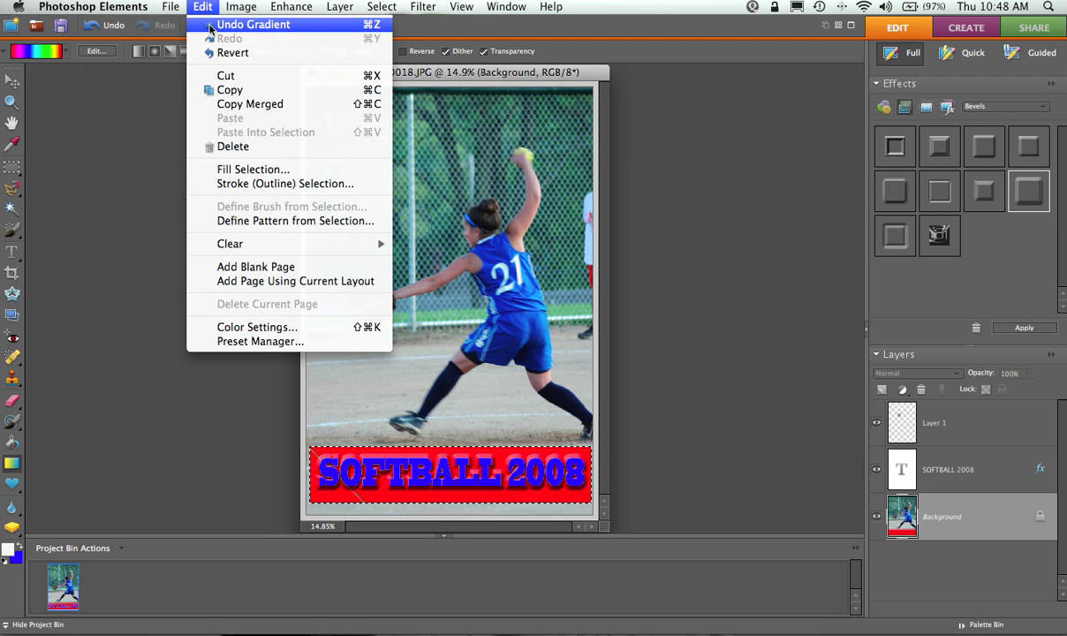
pyautogui.click(209, 30)
pyautogui.click(201, 7)
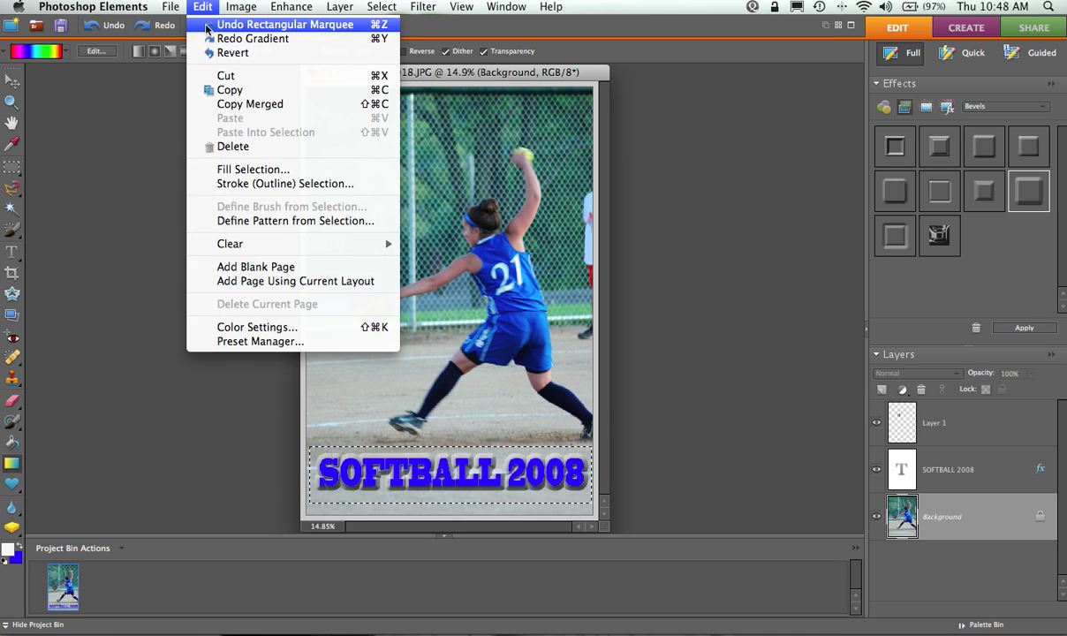
pyautogui.click(206, 30)
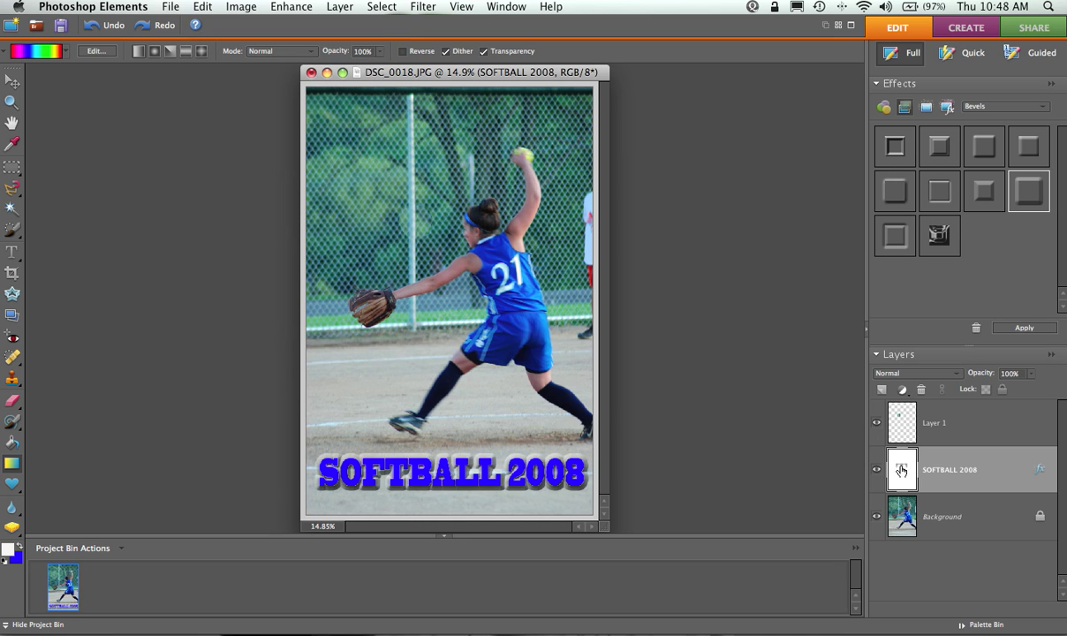
# - On a new layer above the SOFTBALL 2008 text, fill a rectangular selection around the caption with the rainbow gradient from corner to corner
pyautogui.click(882, 390)
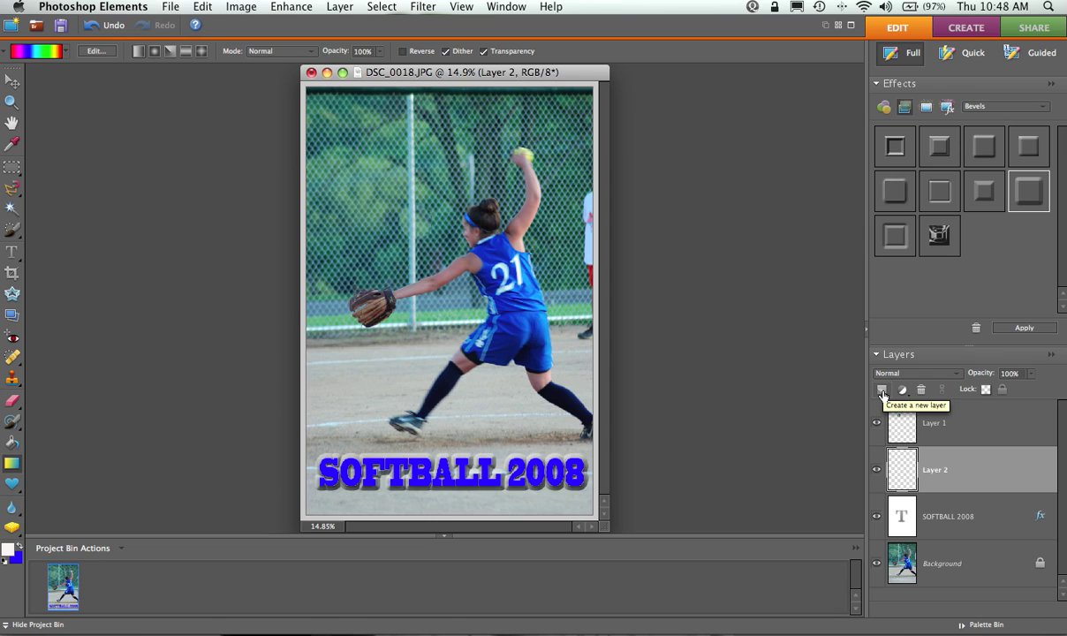
pyautogui.click(12, 167)
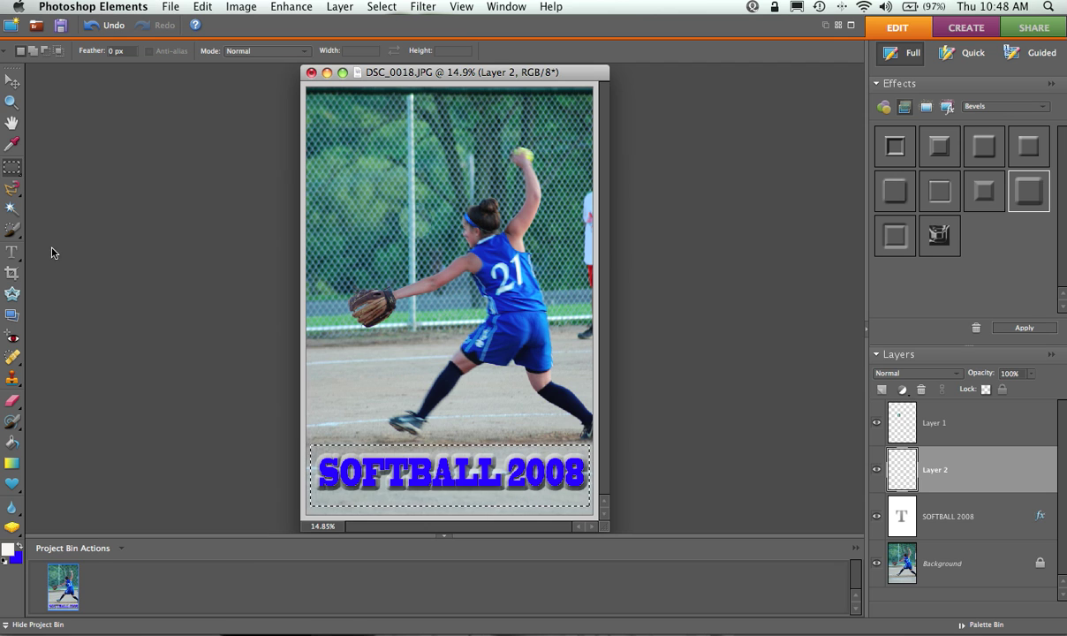
pyautogui.click(12, 464)
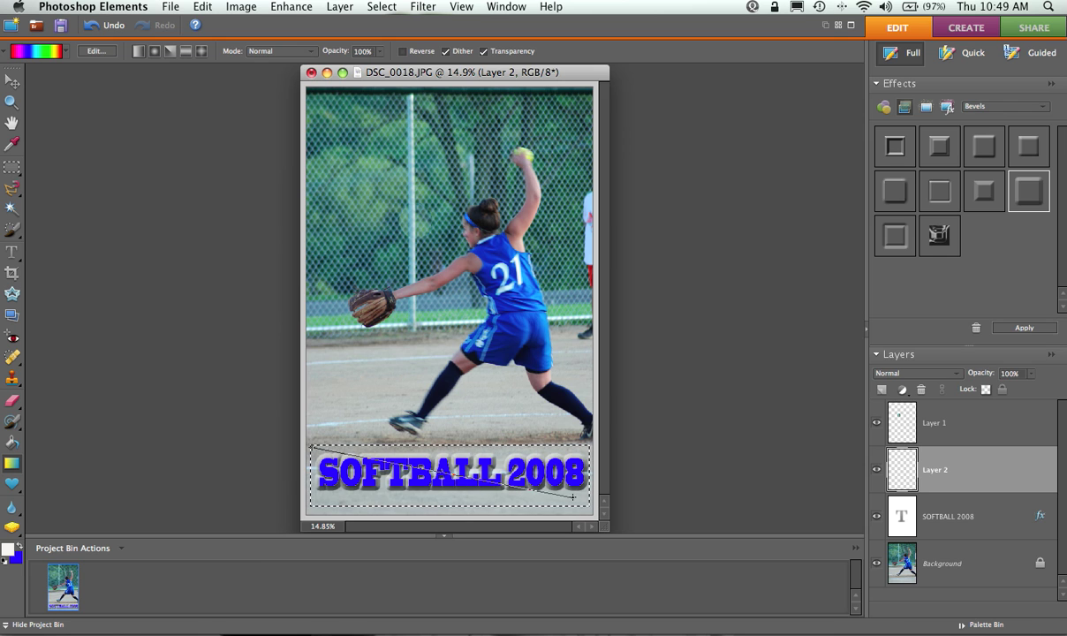
pyautogui.moveTo(587, 504); pyautogui.dragTo(587, 504)
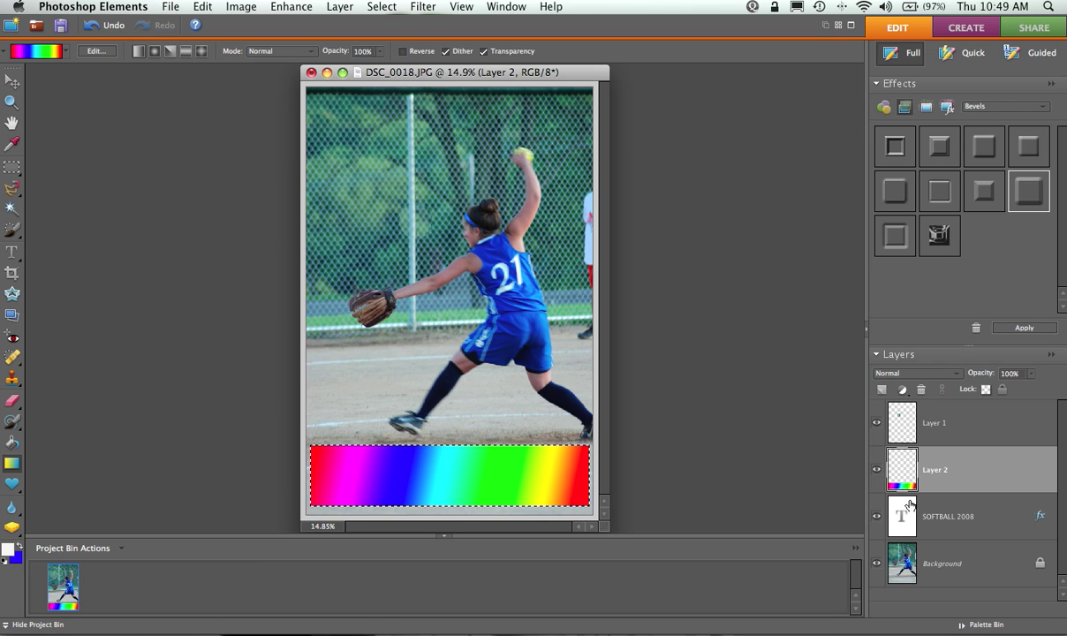
# - Try the gradient layer beneath the SOFTBALL 2008 text layer, and restore it above the text
pyautogui.moveTo(945, 468); pyautogui.dragTo(945, 534)
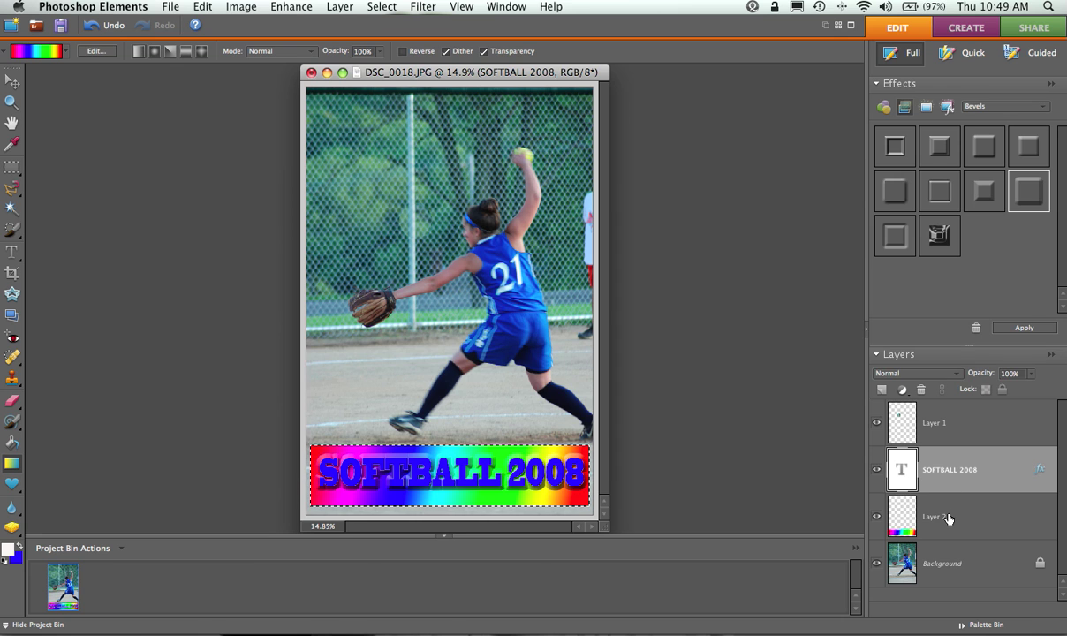
pyautogui.moveTo(955, 479); pyautogui.dragTo(952, 520)
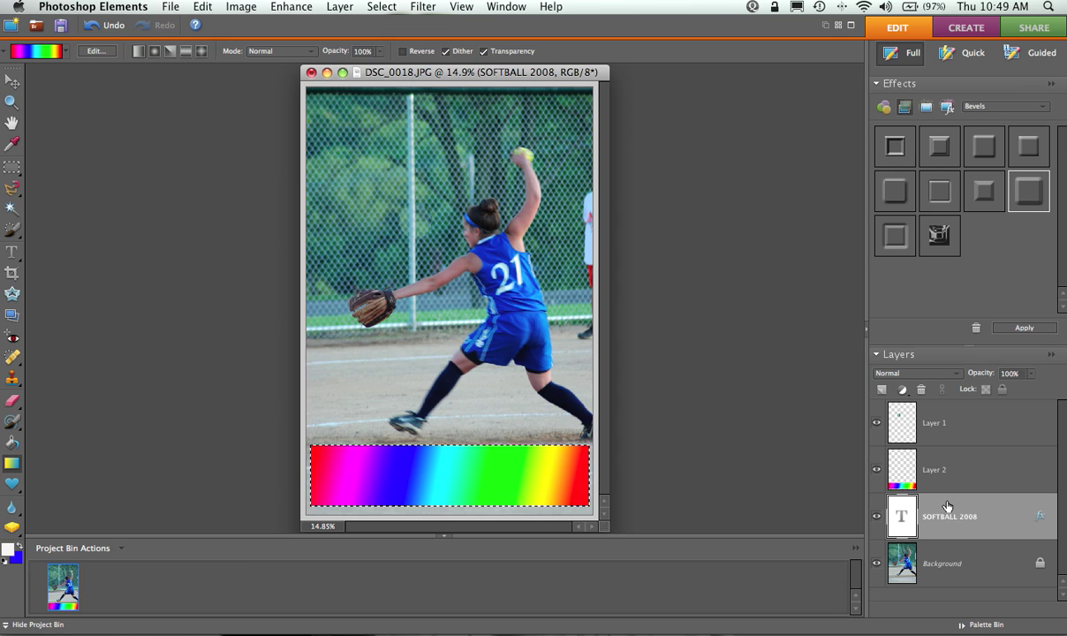
# - Group the gradient Layer 2 with the SOFTBALL 2008 text layer below it, and deselect the rectangular area
pyautogui.click(955, 466)
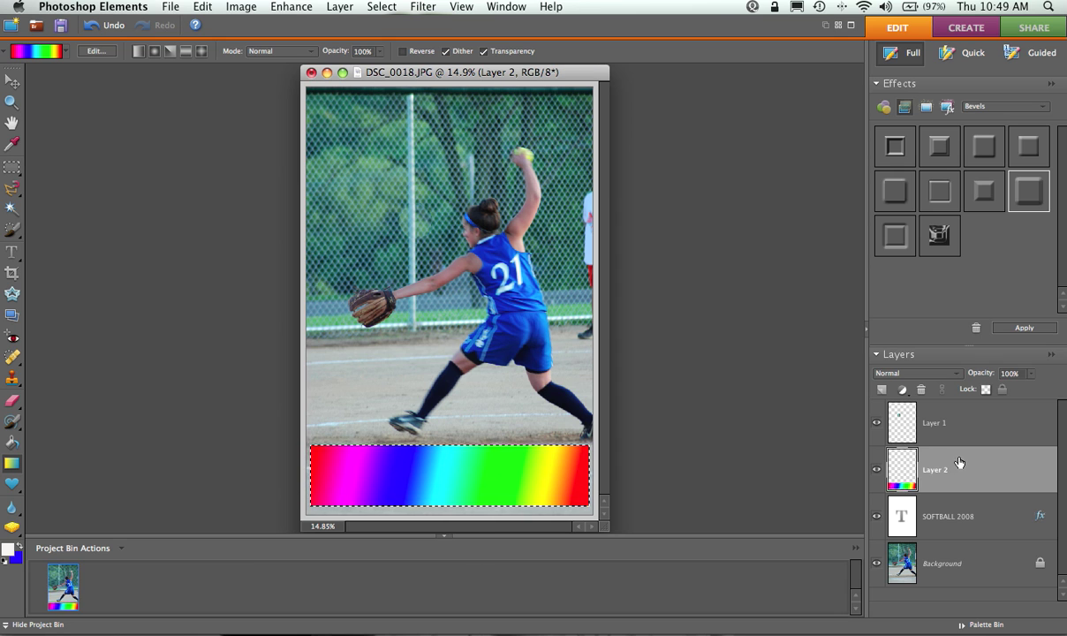
pyautogui.click(341, 7)
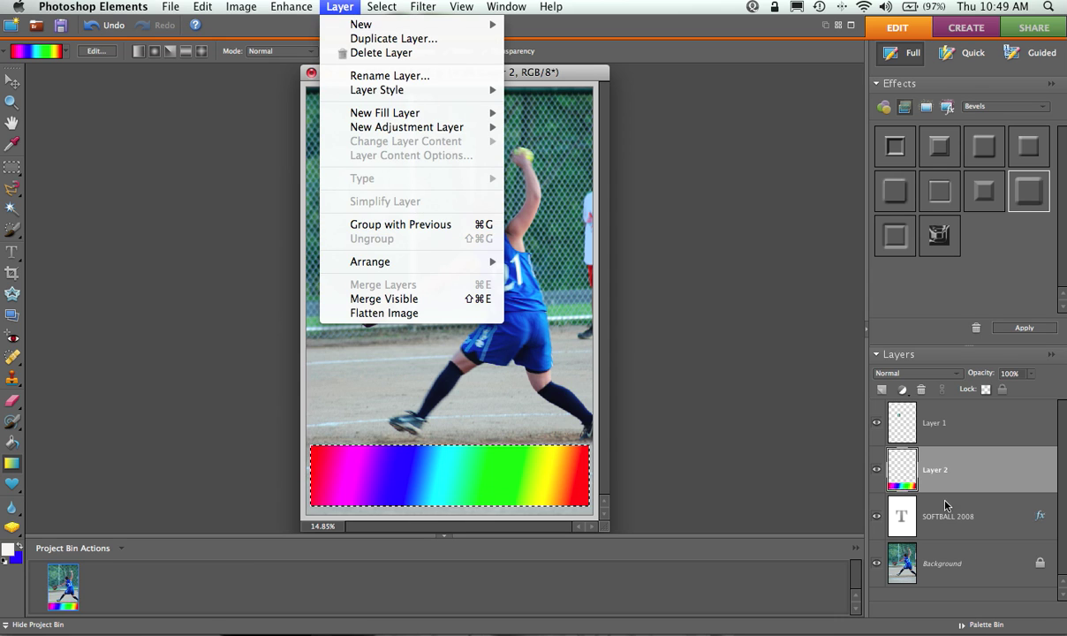
pyautogui.click(441, 228)
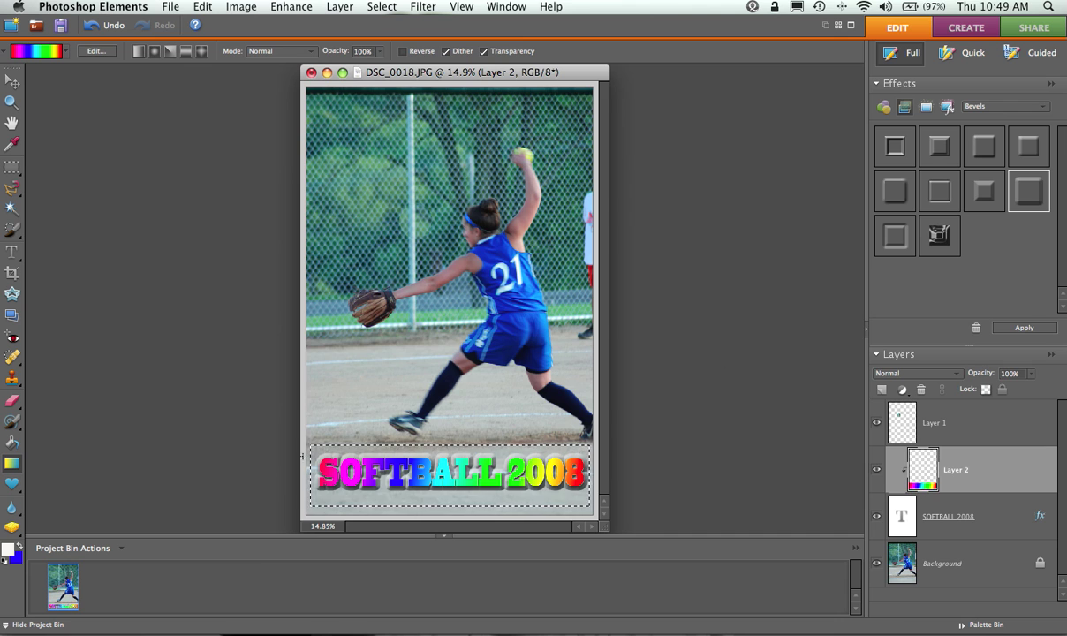
pyautogui.click(382, 6)
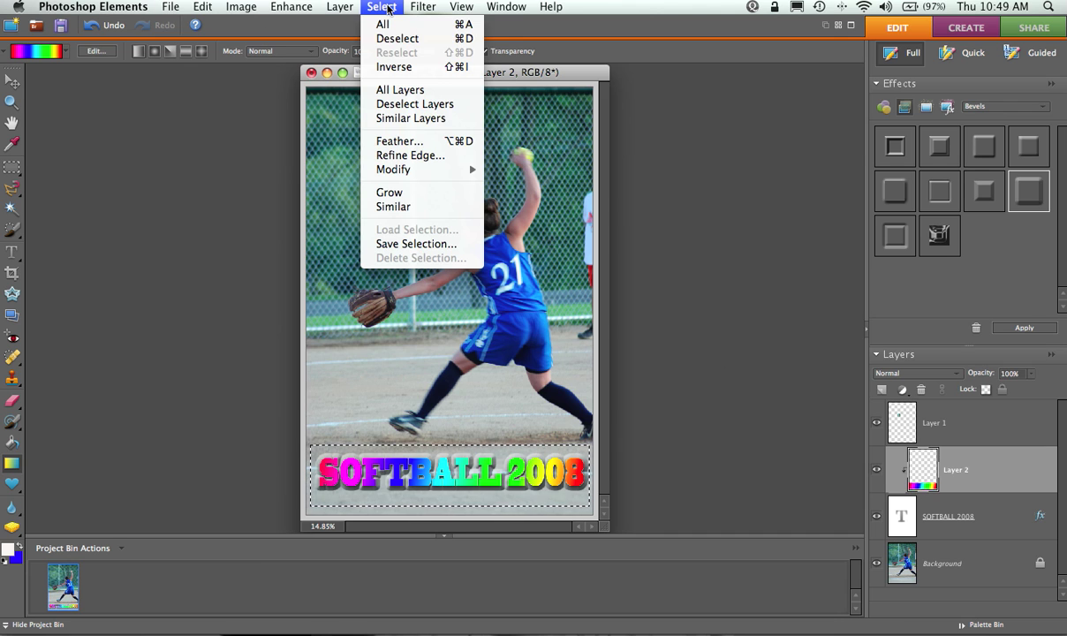
pyautogui.click(362, 38)
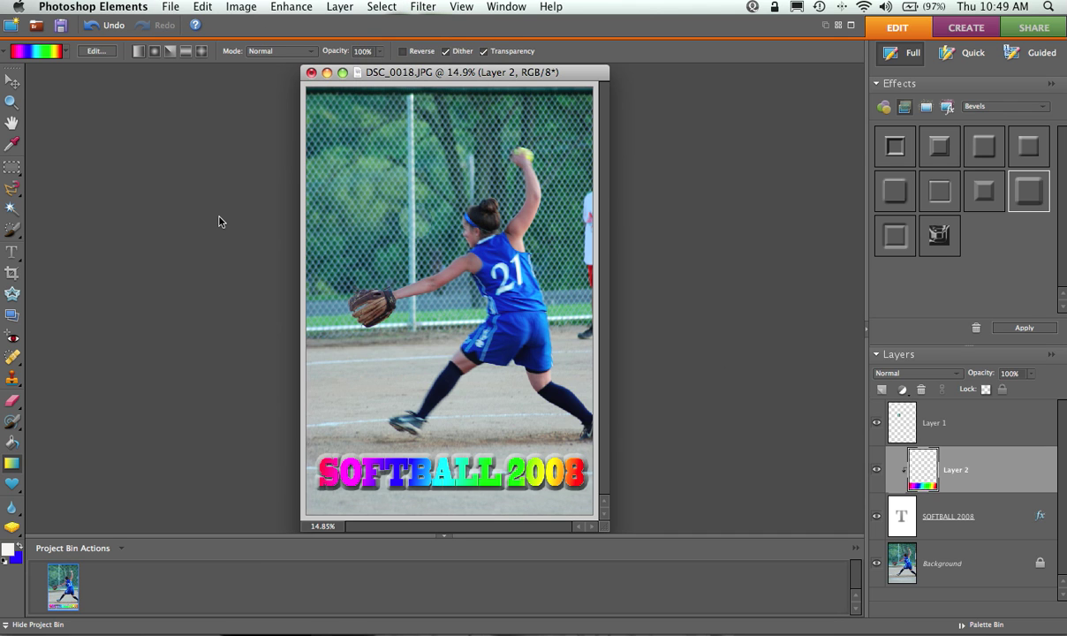